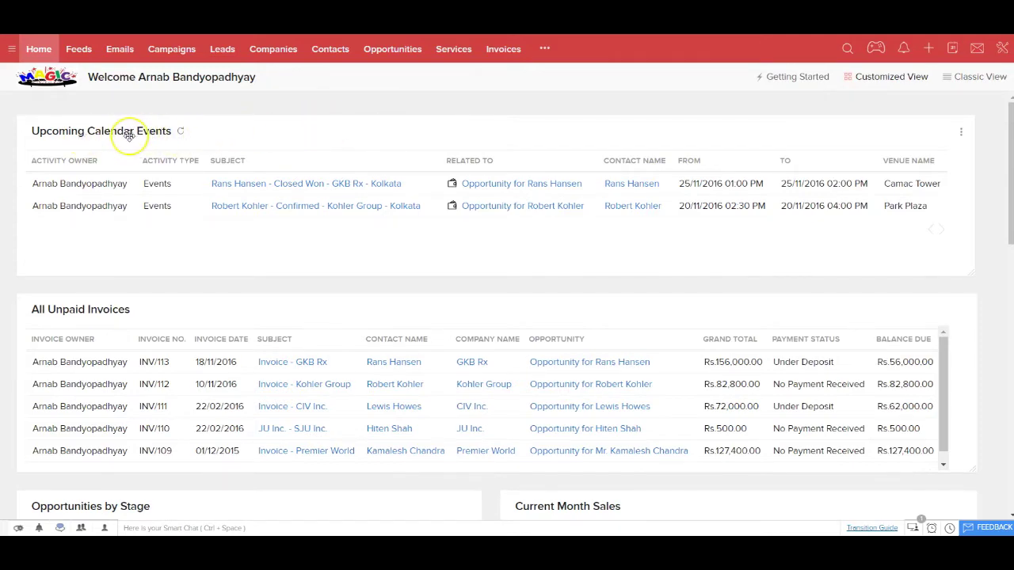
- Review the home dashboard's calendar events, unpaid invoices, opportunities by stage and probability, current month sales and open lead sources
scroll(129, 136, "down", 1)
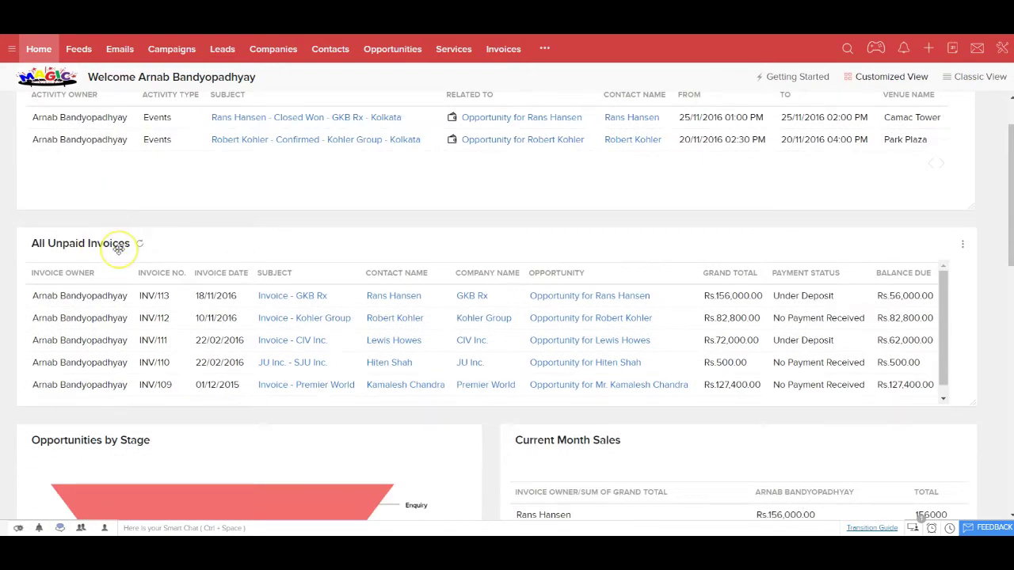
scroll(118, 249, "down", 2)
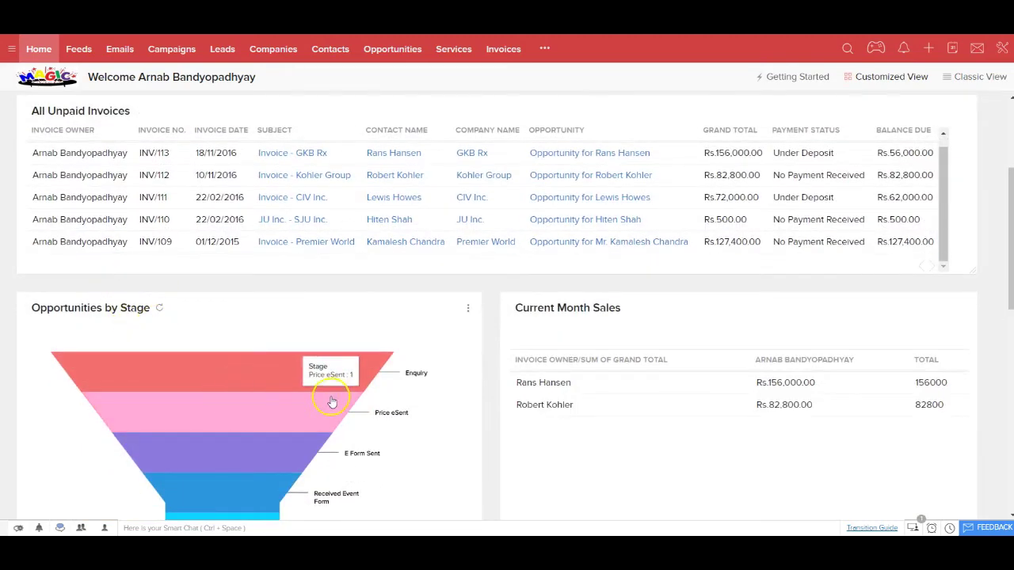
scroll(331, 396, "down", 1)
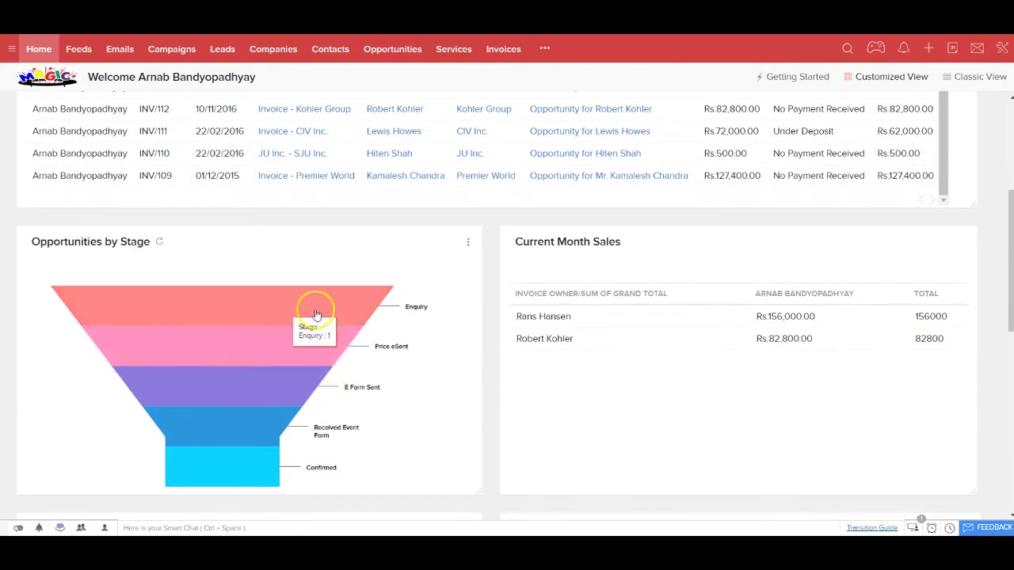
mouse_move(283, 347)
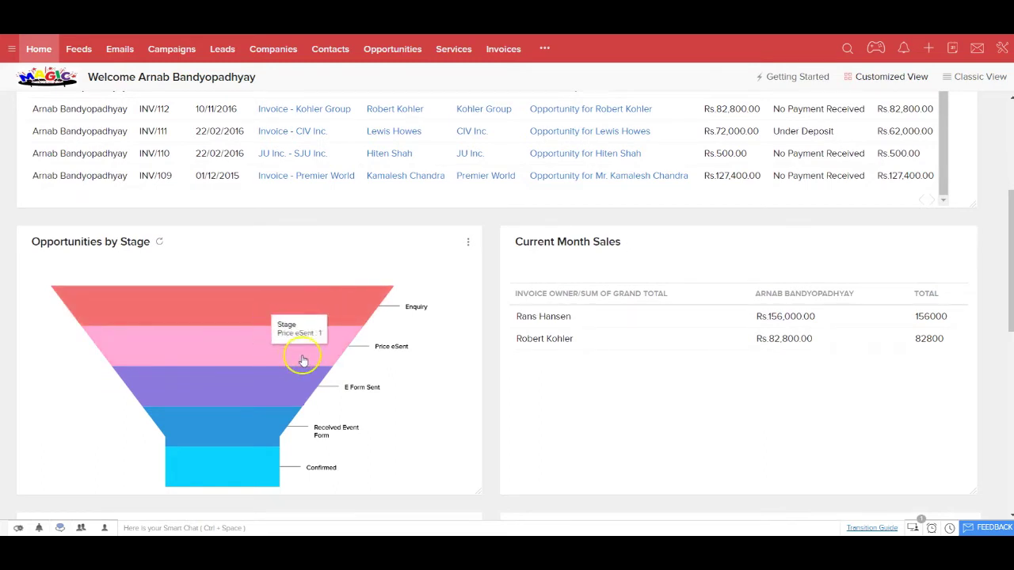
mouse_move(288, 396)
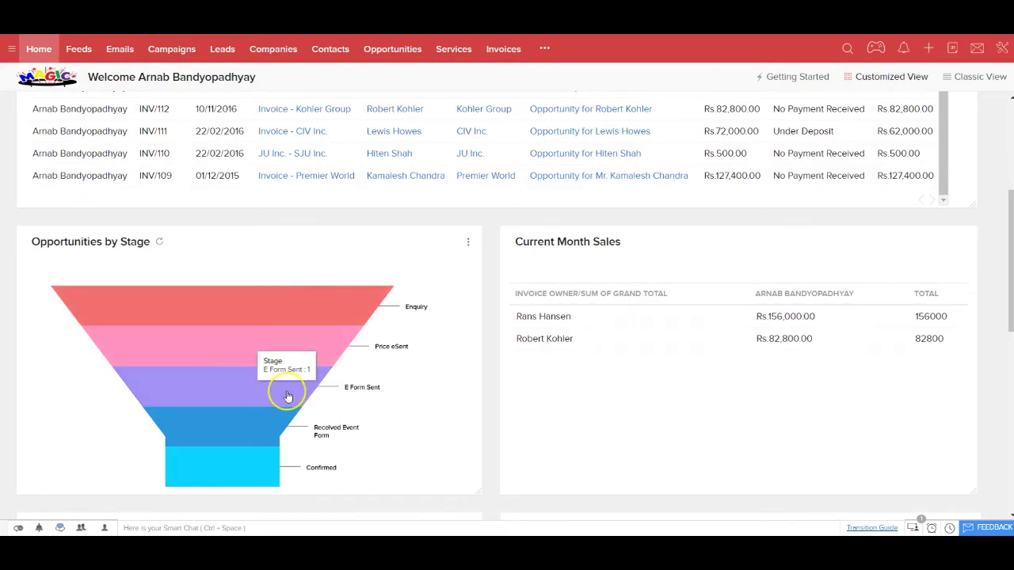
mouse_move(271, 418)
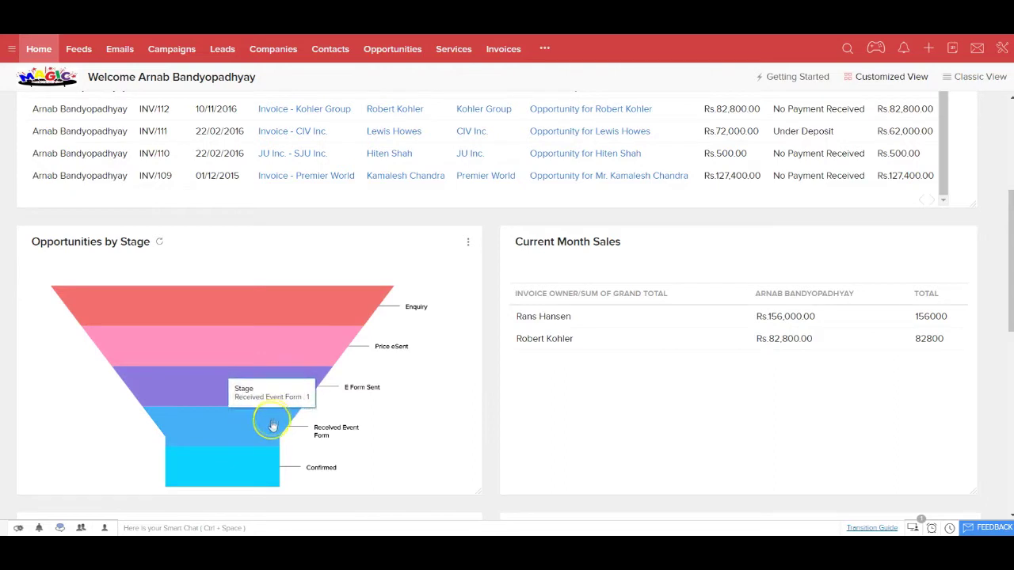
mouse_move(262, 469)
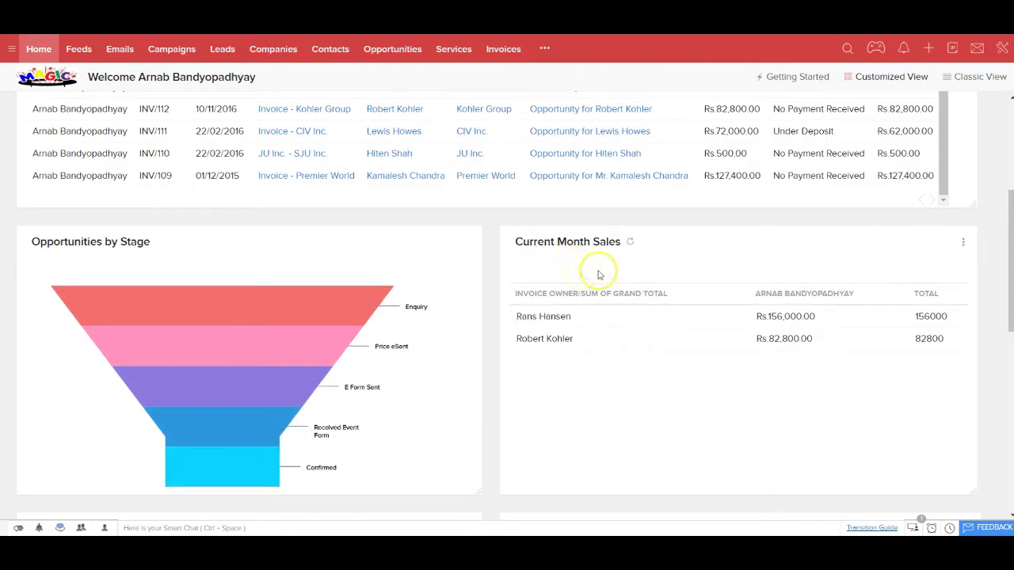
scroll(607, 309, "down", 4)
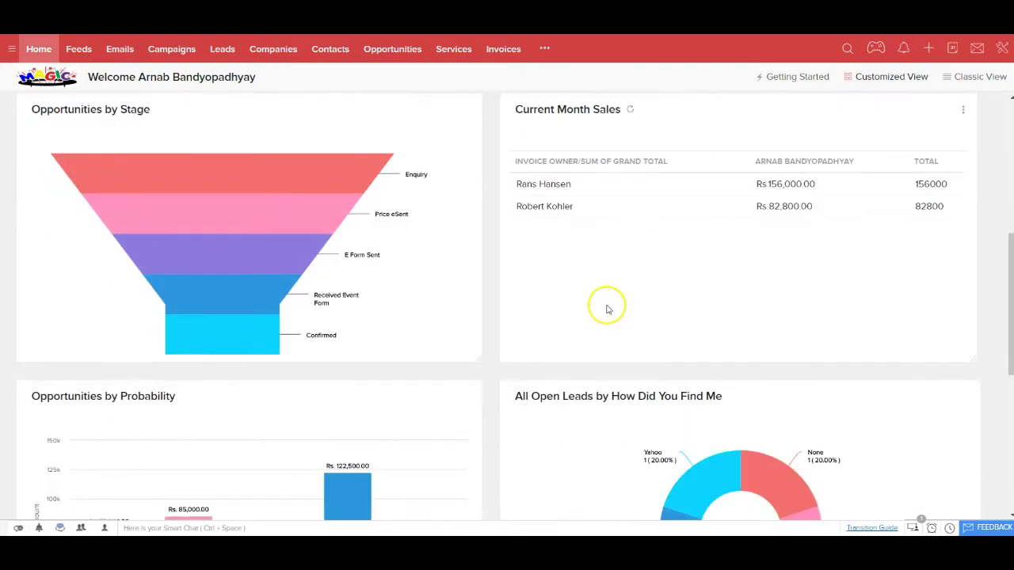
mouse_move(380, 320)
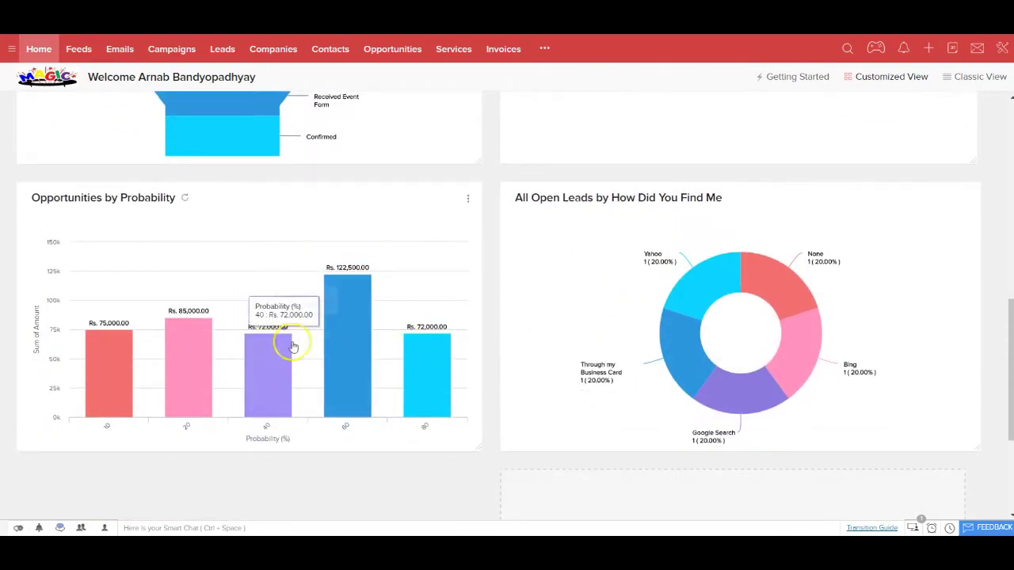
mouse_move(679, 329)
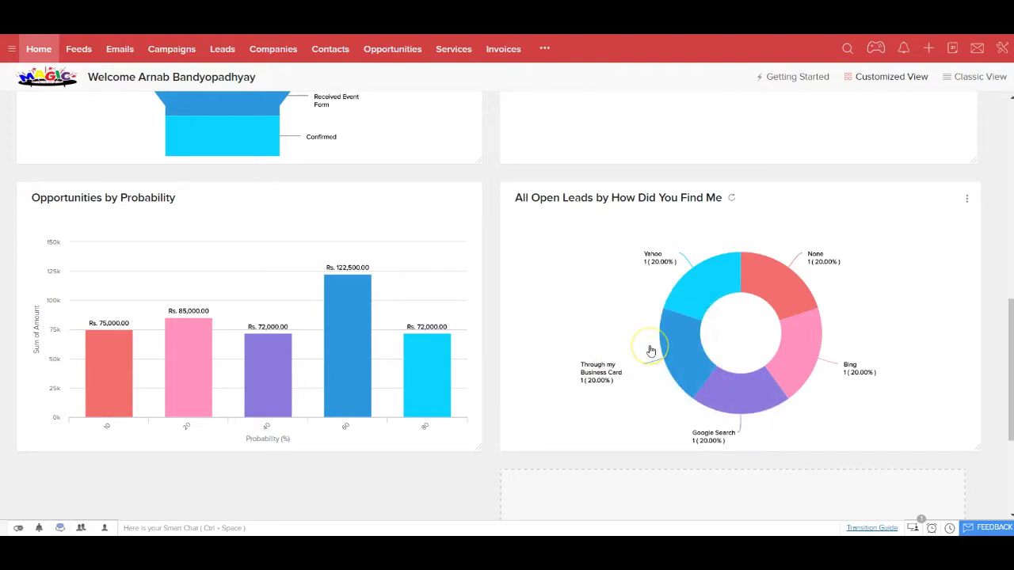
scroll(650, 351, "down", 3)
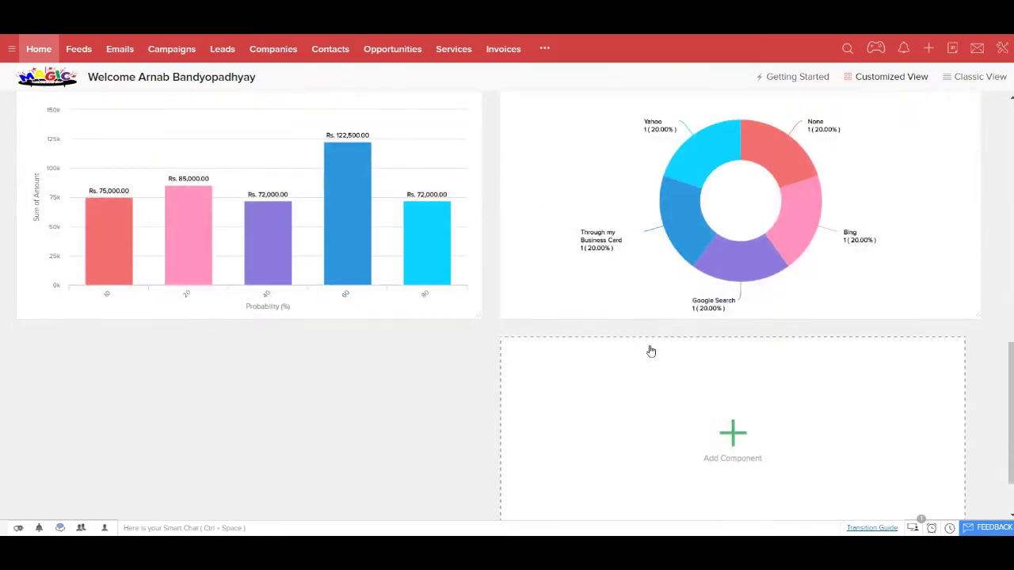
left_click(663, 346)
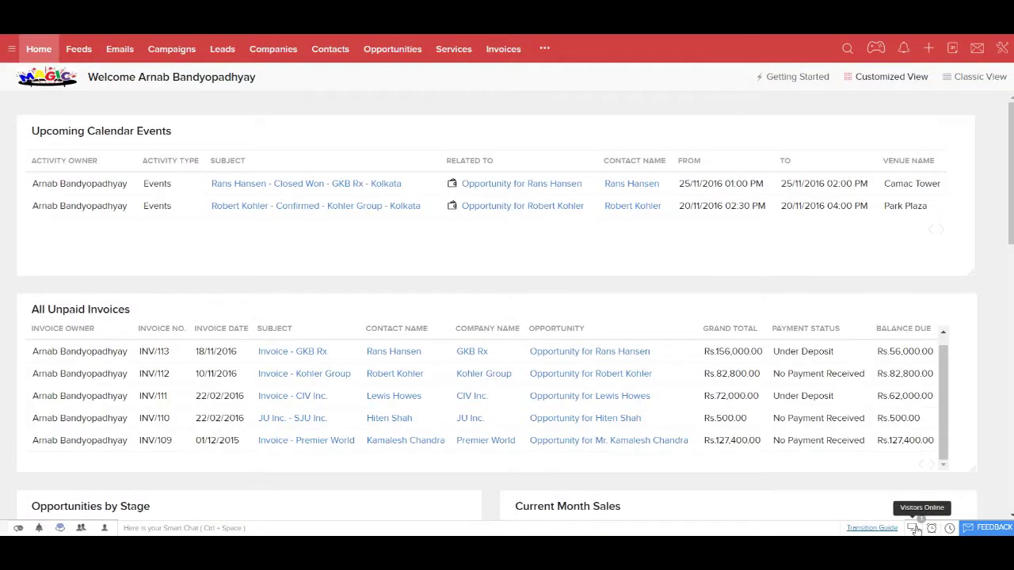
- Show the online website visitors, check the portal filter, and view the current visitor's page visit history and chat option
left_click(916, 528)
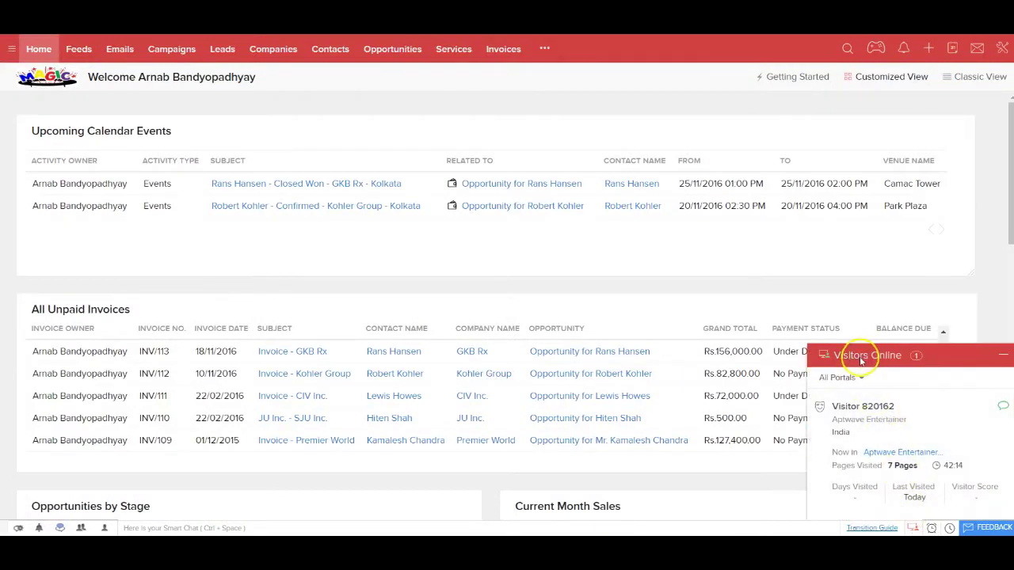
left_click(840, 379)
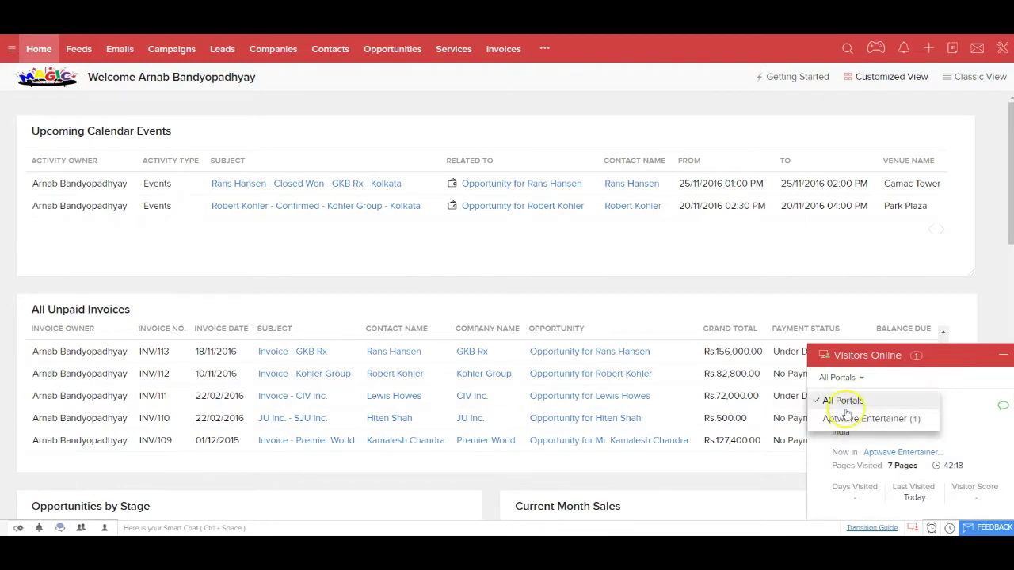
left_click(902, 468)
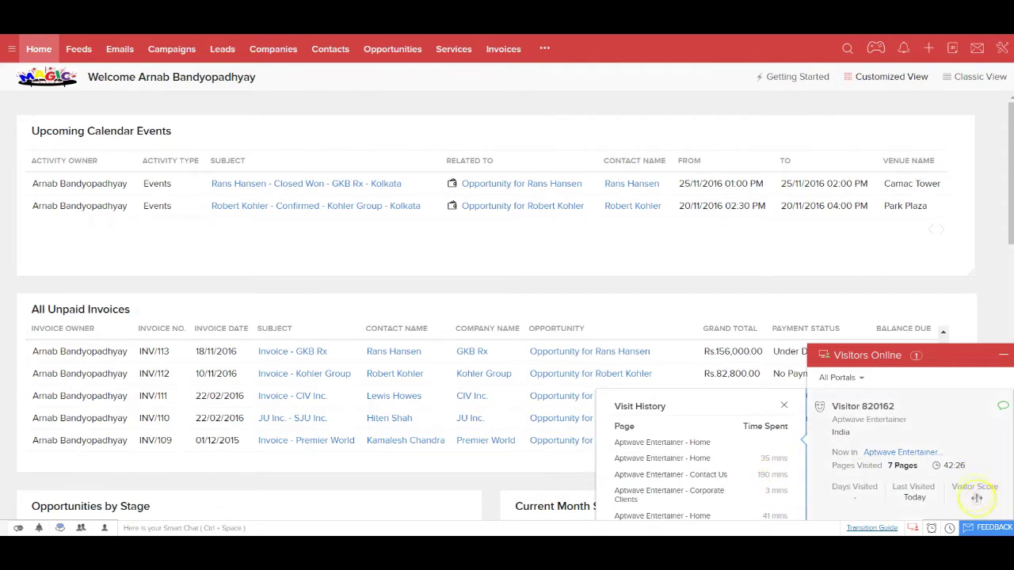
left_click(1003, 408)
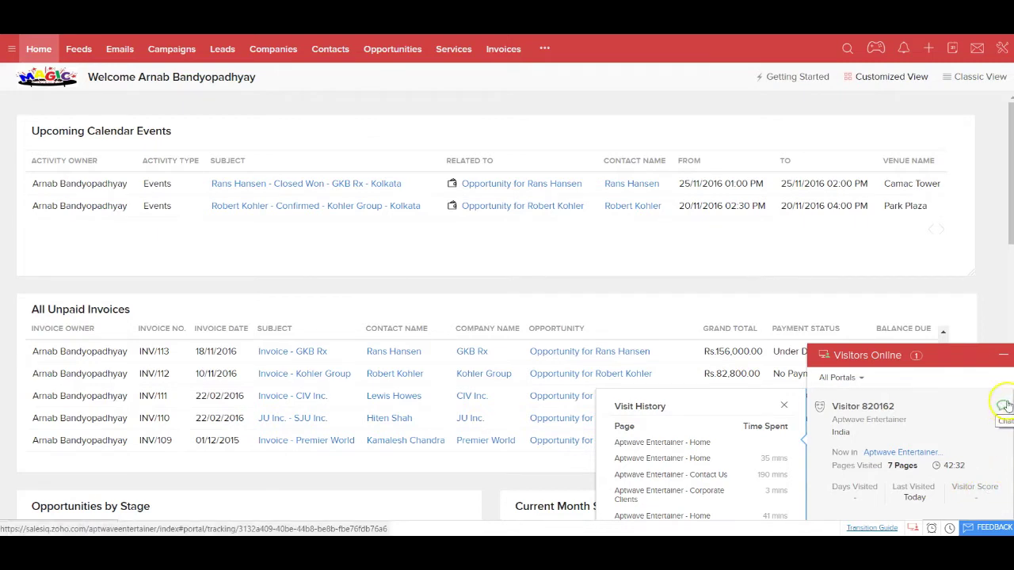
left_click(1003, 407)
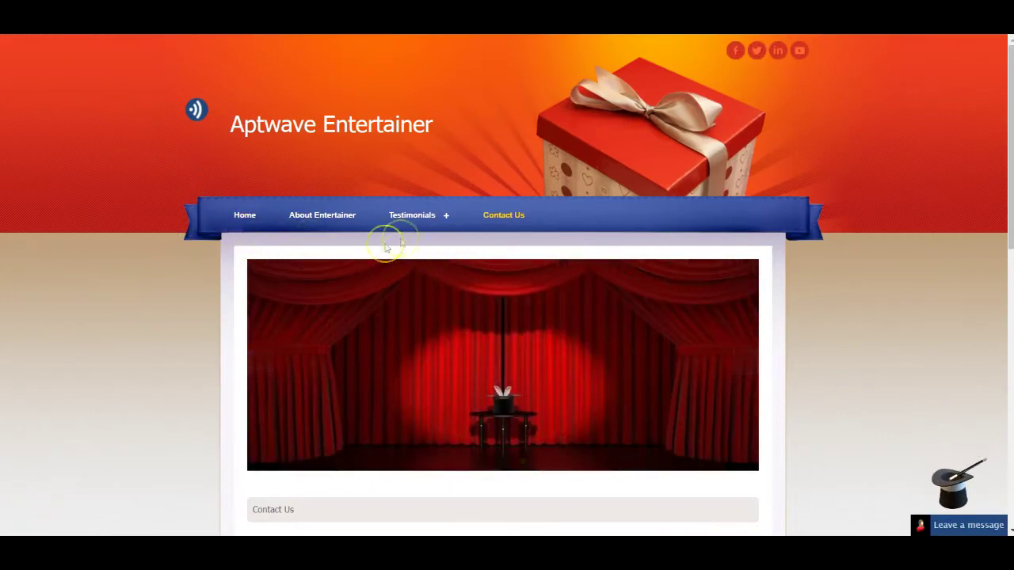
- Submit the Contact Us enquiry on the Aptwave Entertainer website for a Company Meet with 50-100 adults, Adult Stage Shows and Google Search as the source
mouse_move(420, 210)
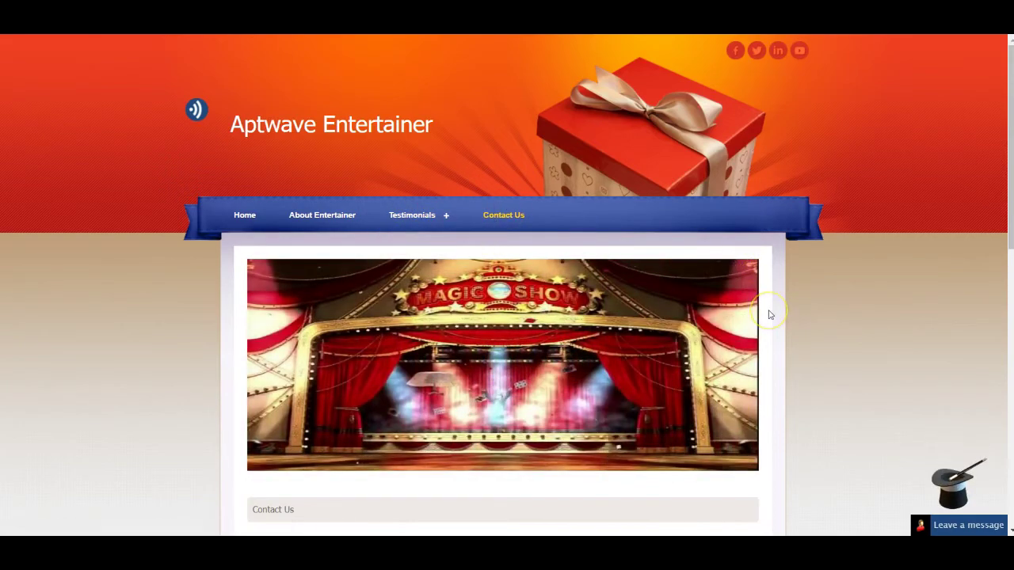
scroll(769, 314, "down", 2)
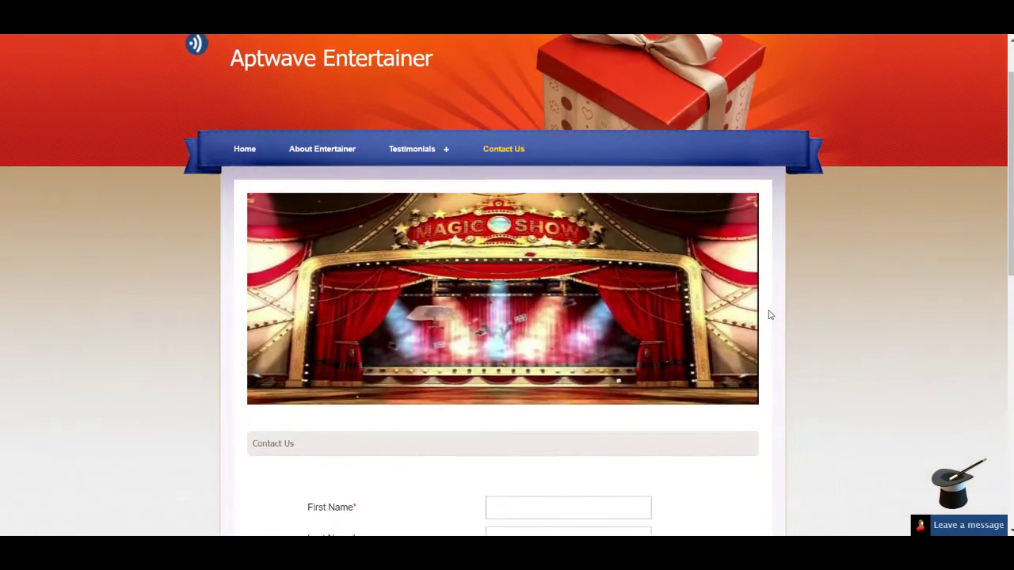
scroll(769, 315, "down", 2)
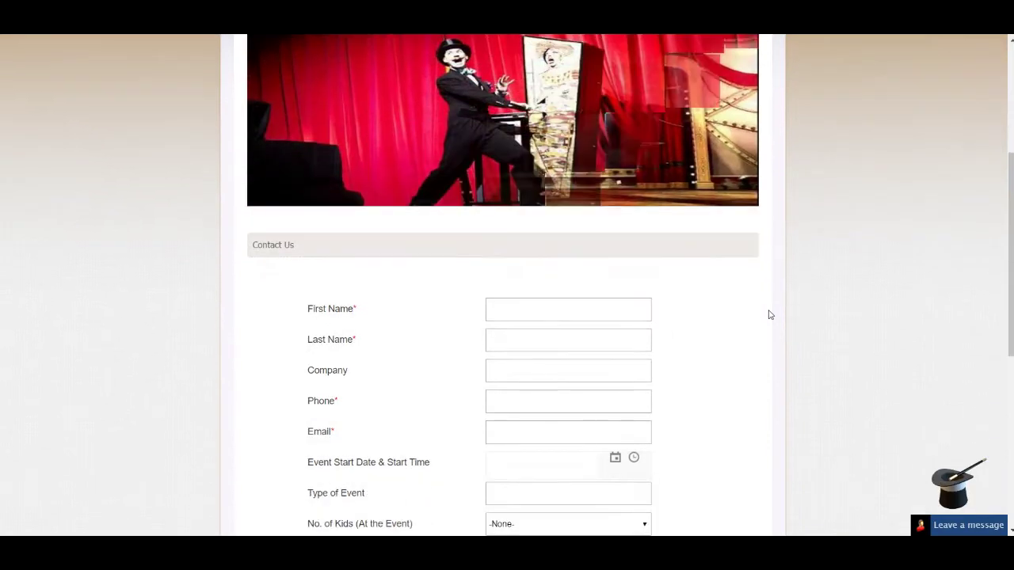
scroll(768, 315, "down", 1)
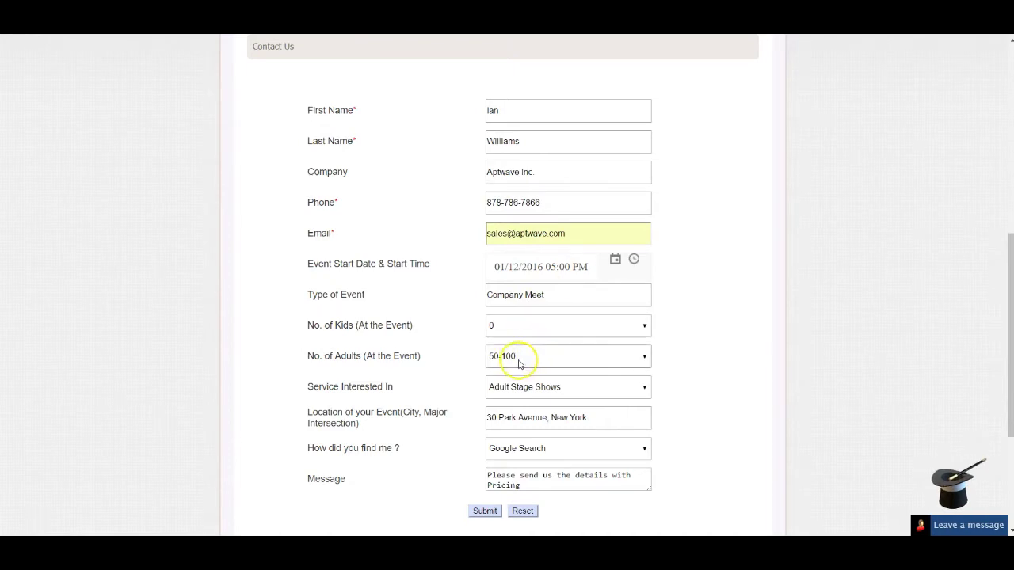
left_click(534, 394)
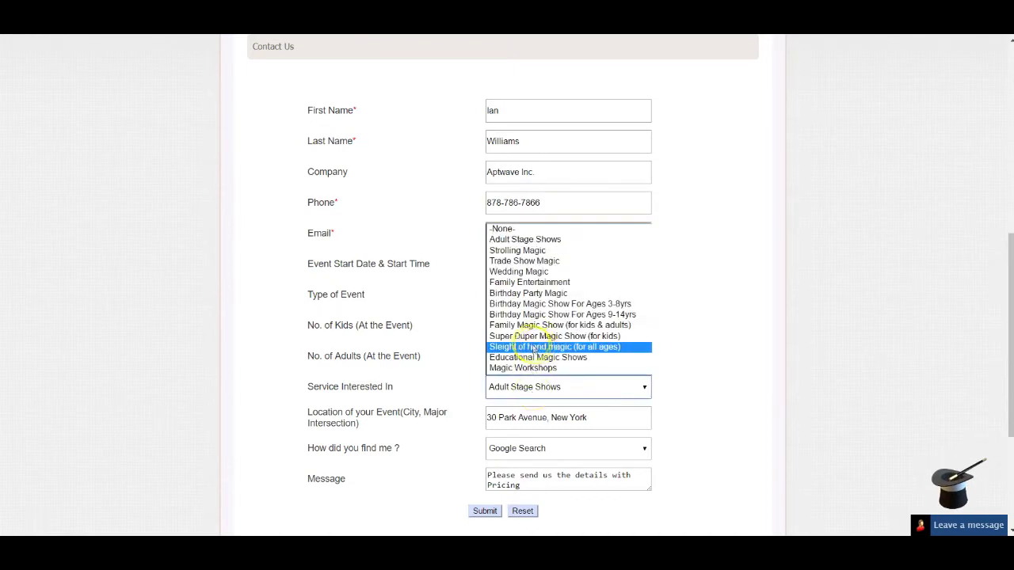
left_click(687, 388)
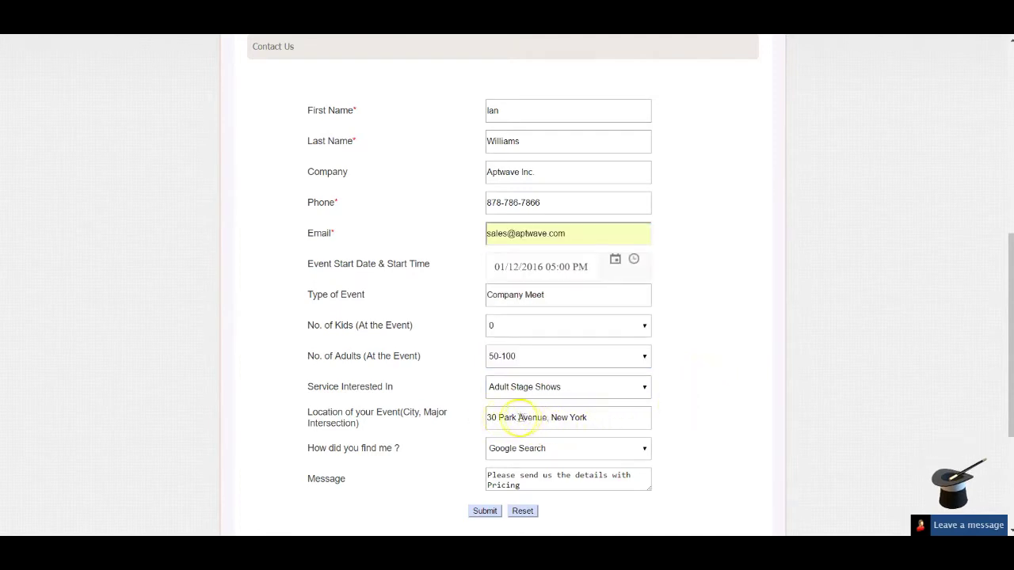
left_click(563, 453)
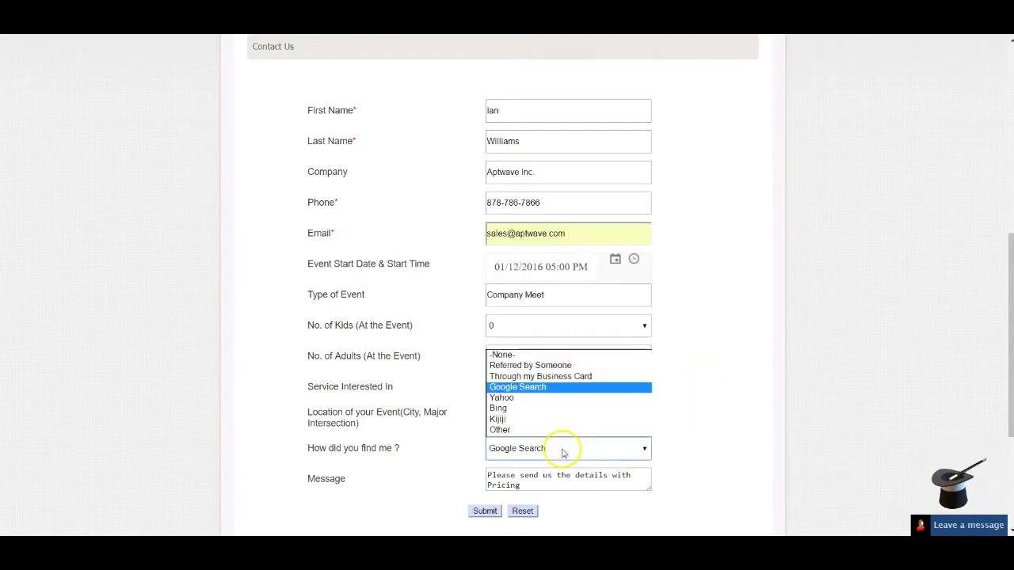
left_click(721, 425)
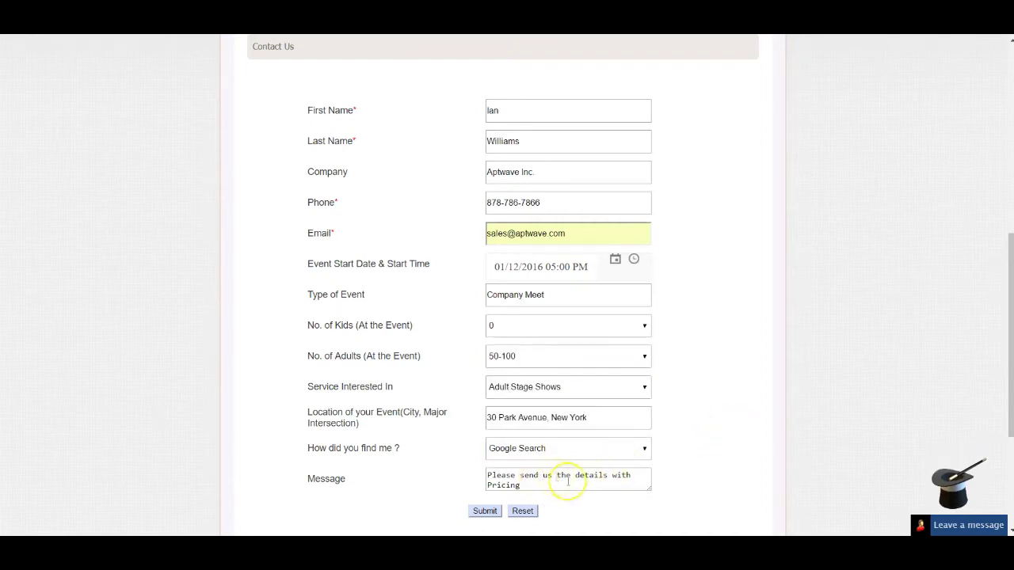
left_click(484, 512)
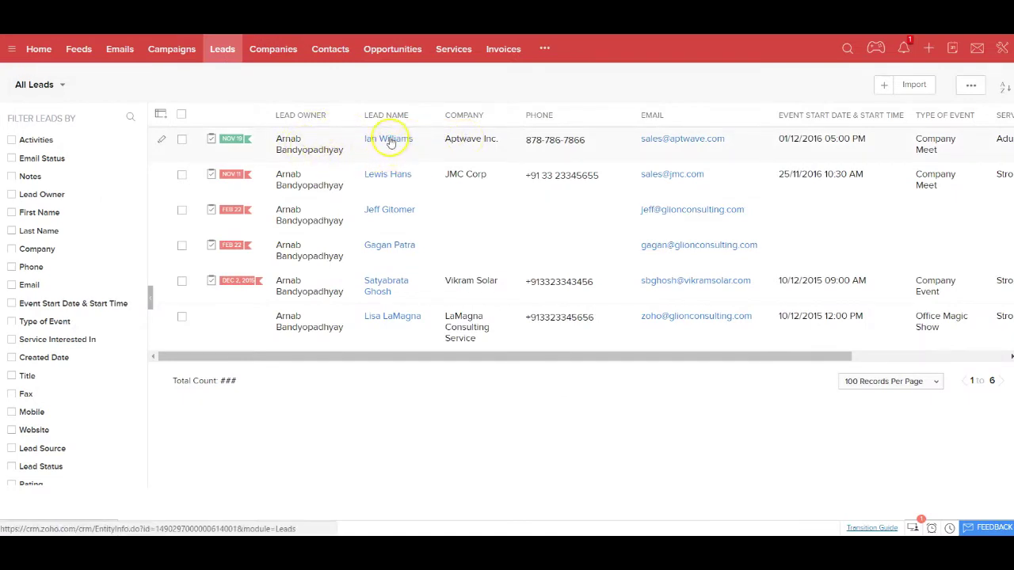
- Open the new Aptwave Inc. lead in the CRM and review its event details and the Thank You for Your Enquiry email
left_click(389, 139)
scroll(631, 315, "down", 5)
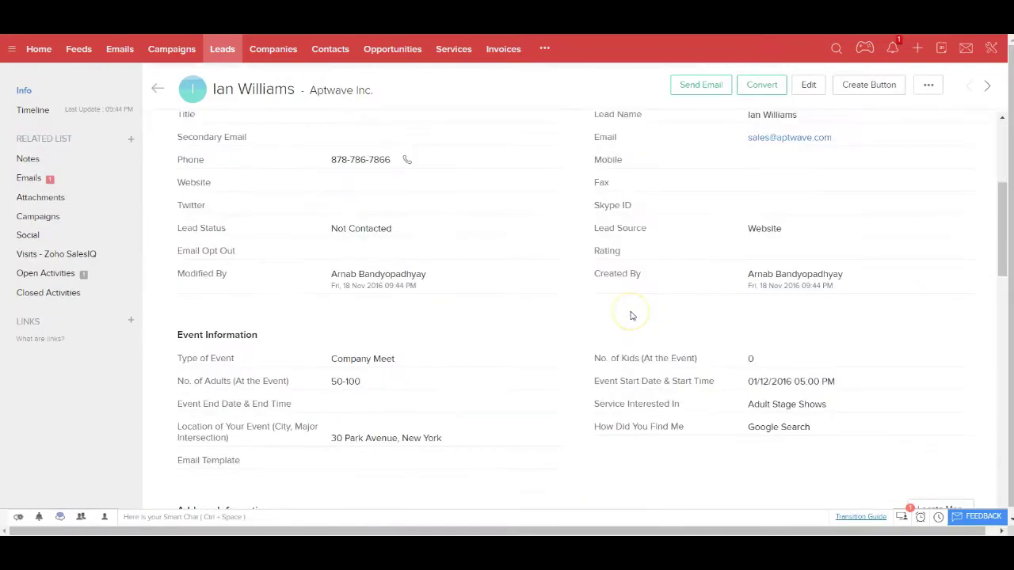
scroll(454, 312, "up", 2)
scroll(453, 312, "up", 1)
left_click_drag(747, 293, 783, 294)
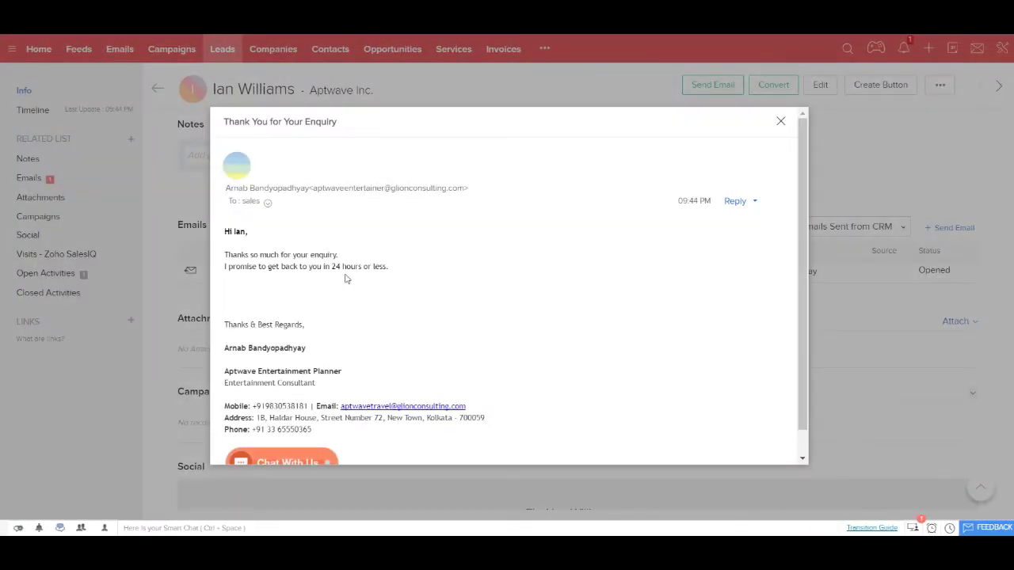
scroll(345, 279, "down", 1)
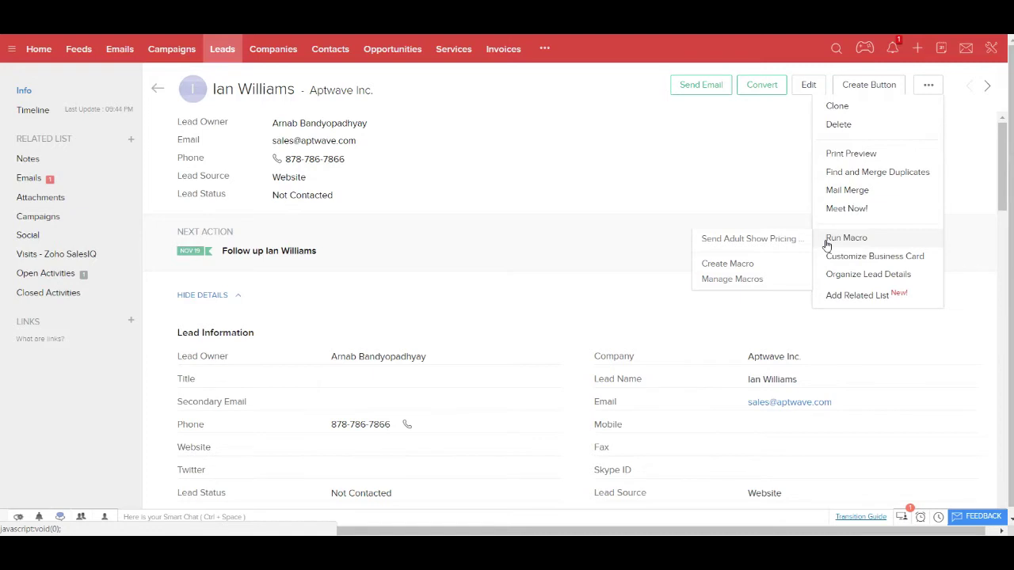
- Run the Send Adult Show Pricing Details macro on the Aptwave Inc. lead to email the Adult Magic Pricing Template
left_click(753, 247)
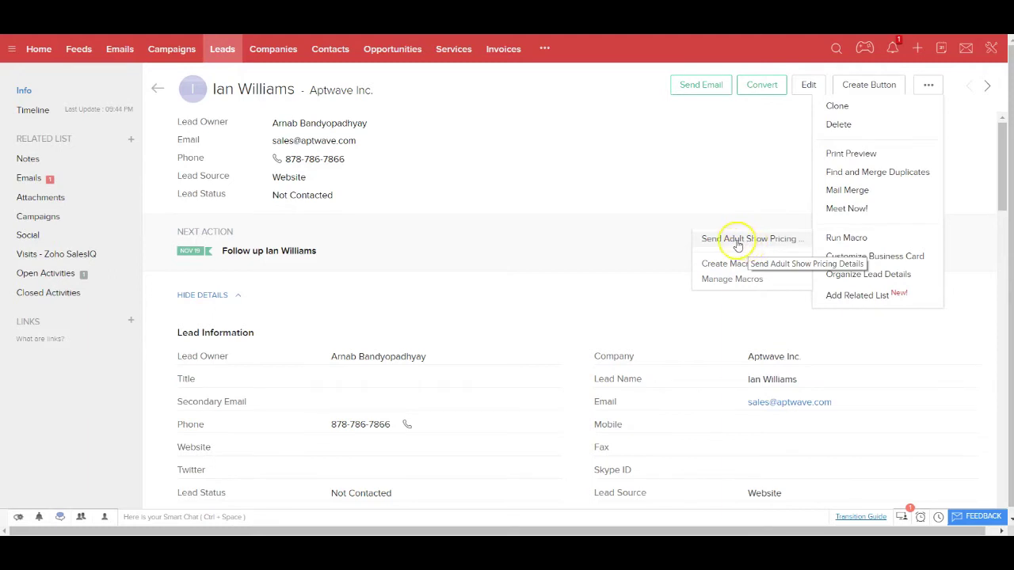
left_click(738, 240)
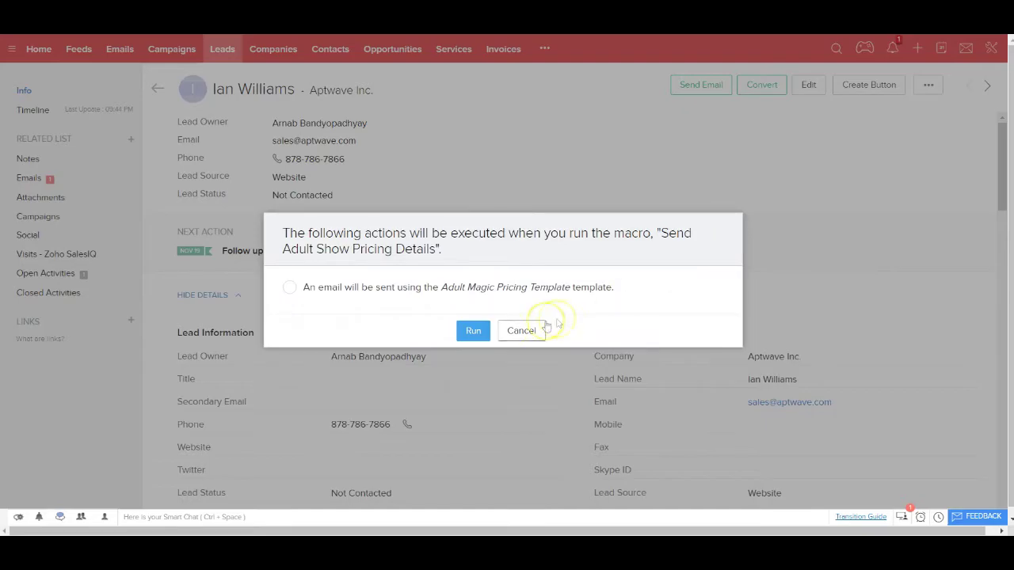
left_click(473, 330)
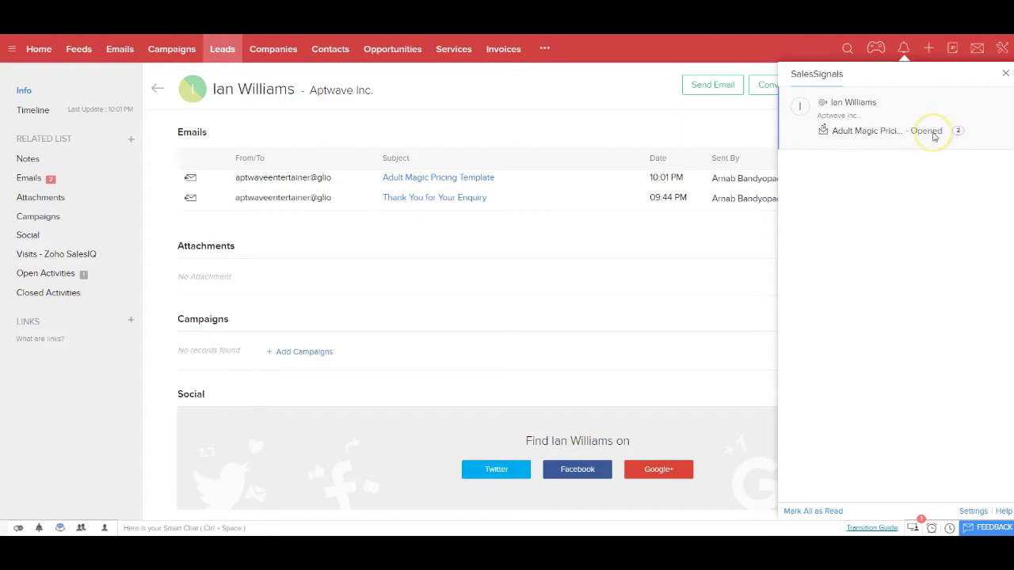
- Check the Aptwave Inc. lead's email activity in SalesSignals and show the list of received messages
left_click(855, 123)
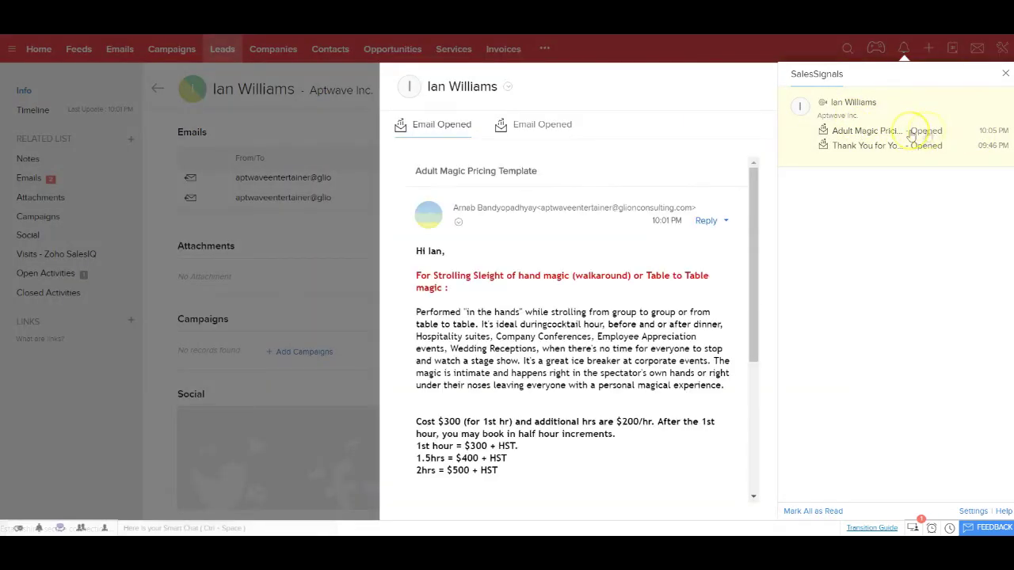
left_click(1006, 75)
mouse_move(935, 197)
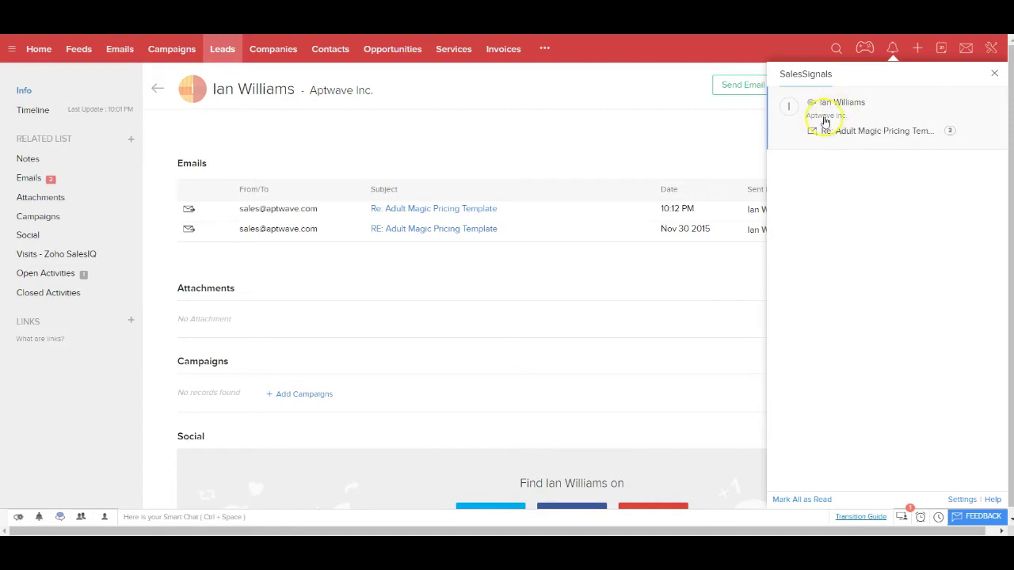
left_click(965, 49)
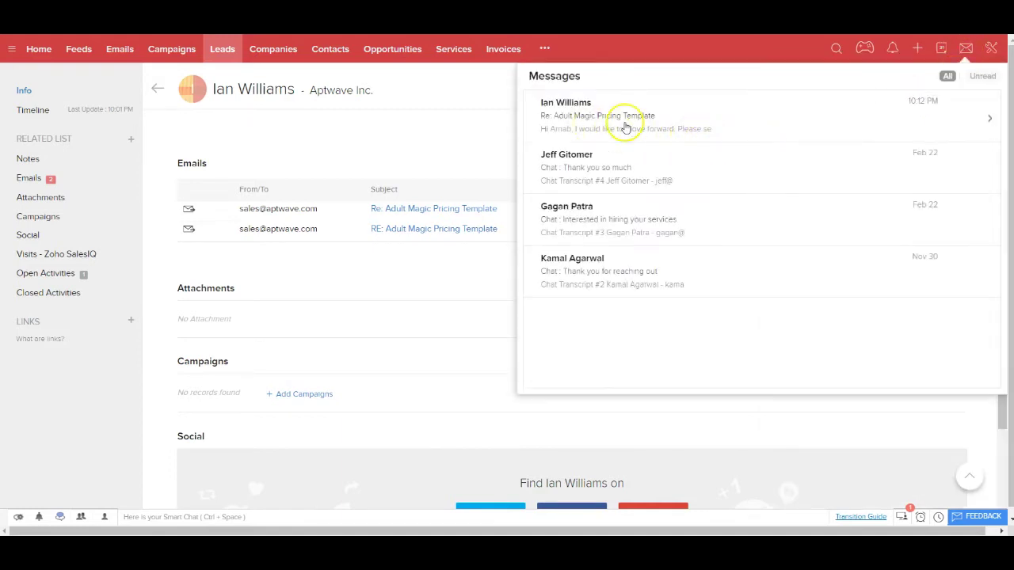
- Set the Aptwave Inc. lead's status to Interested and convert the lead to an opportunity
left_click(391, 151)
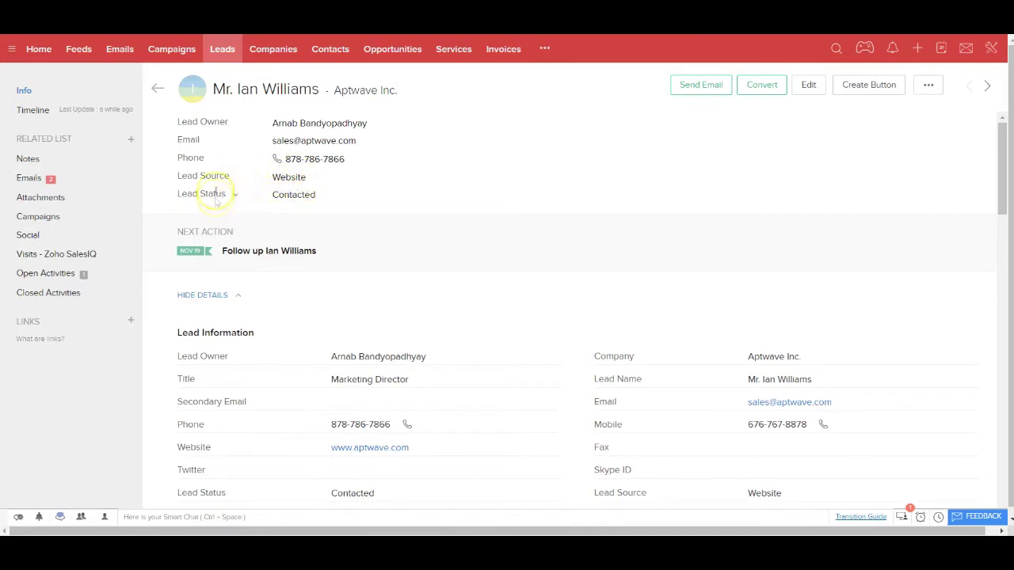
left_click(328, 195)
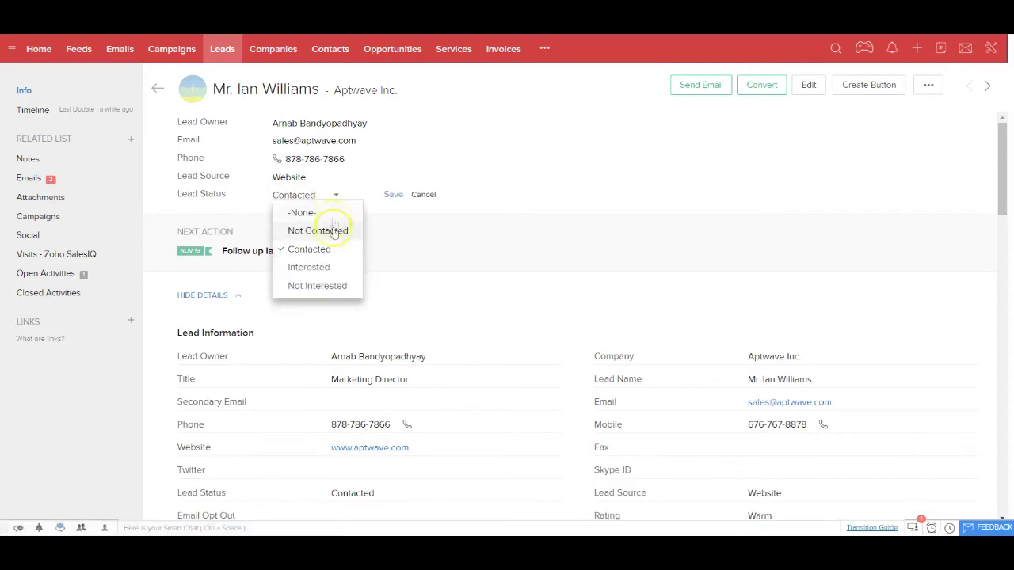
left_click(316, 268)
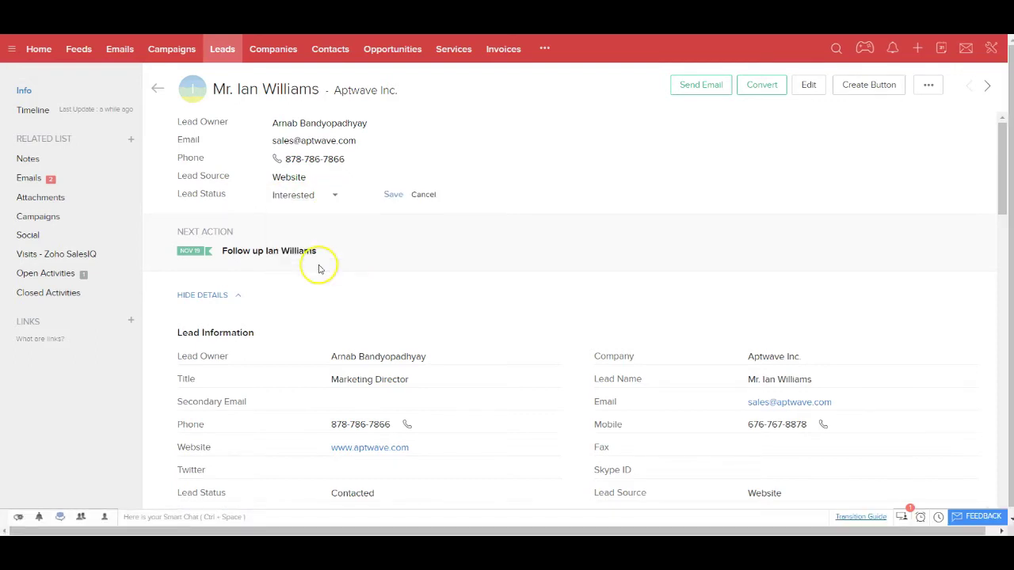
left_click(410, 238)
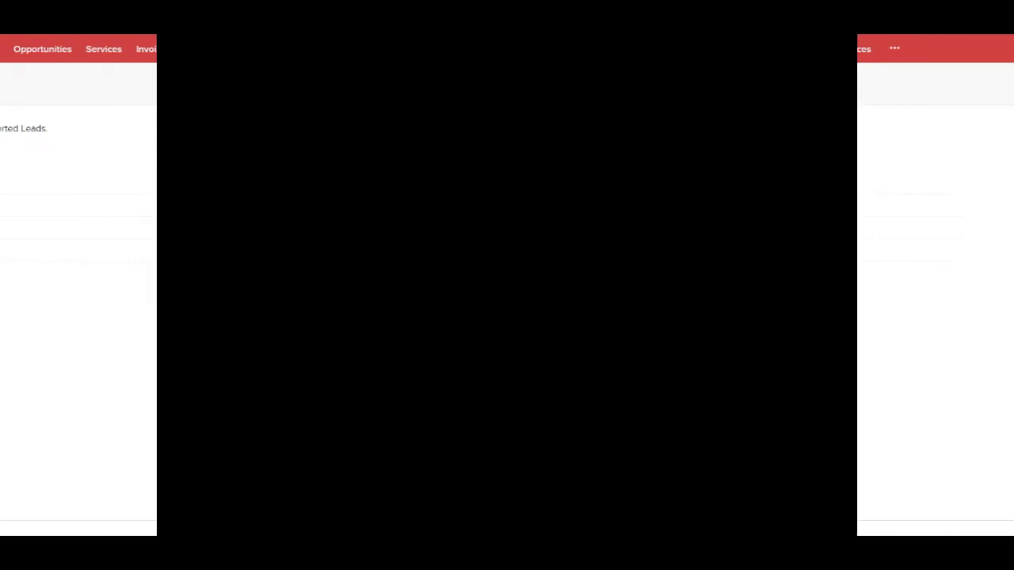
- Set Send the Form on the new opportunity to Yes (Show Details Form) and filter its email list to Emails Sent from CRM
left_click(200, 231)
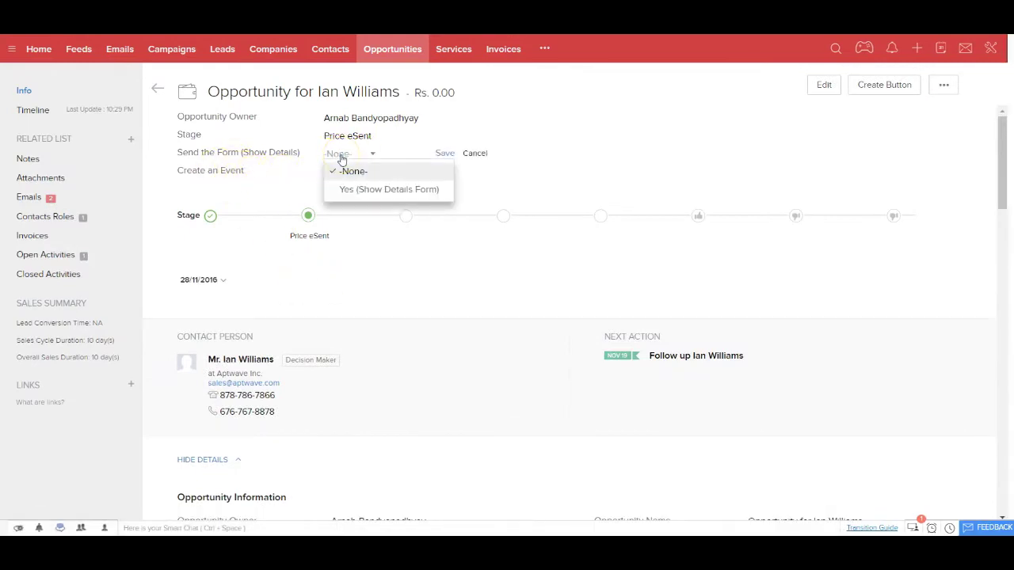
left_click(351, 193)
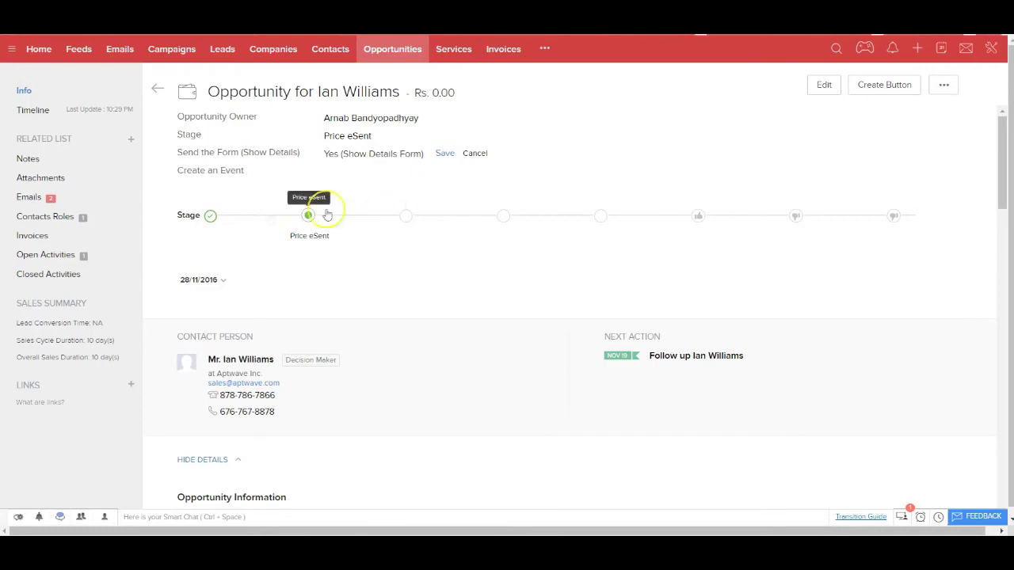
left_click(32, 198)
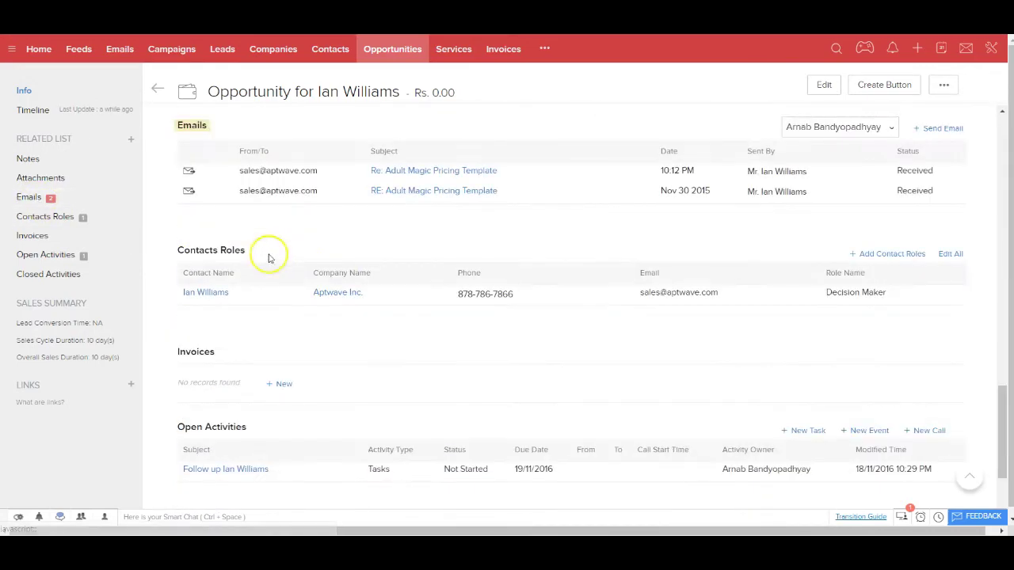
left_click(858, 129)
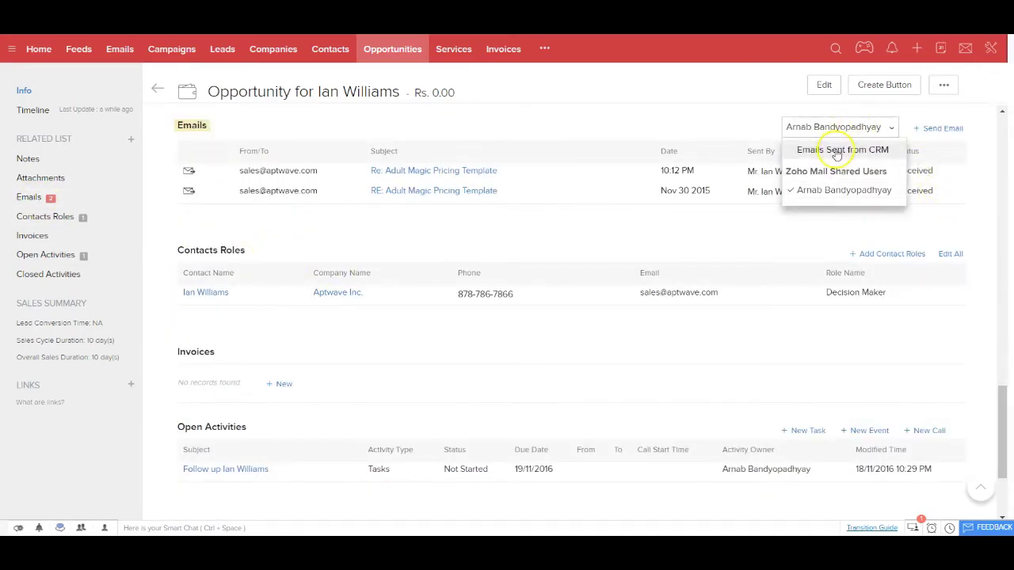
left_click(839, 149)
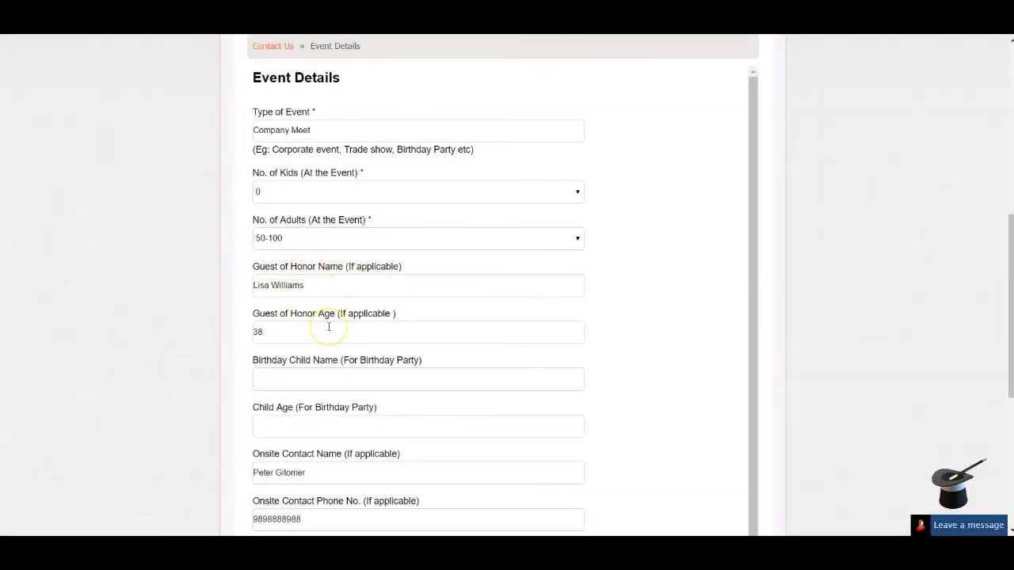
- Review the completed Event Details form on the website and the opportunity's Event Information, Show Details and stage in the CRM
scroll(328, 325, "down", 1)
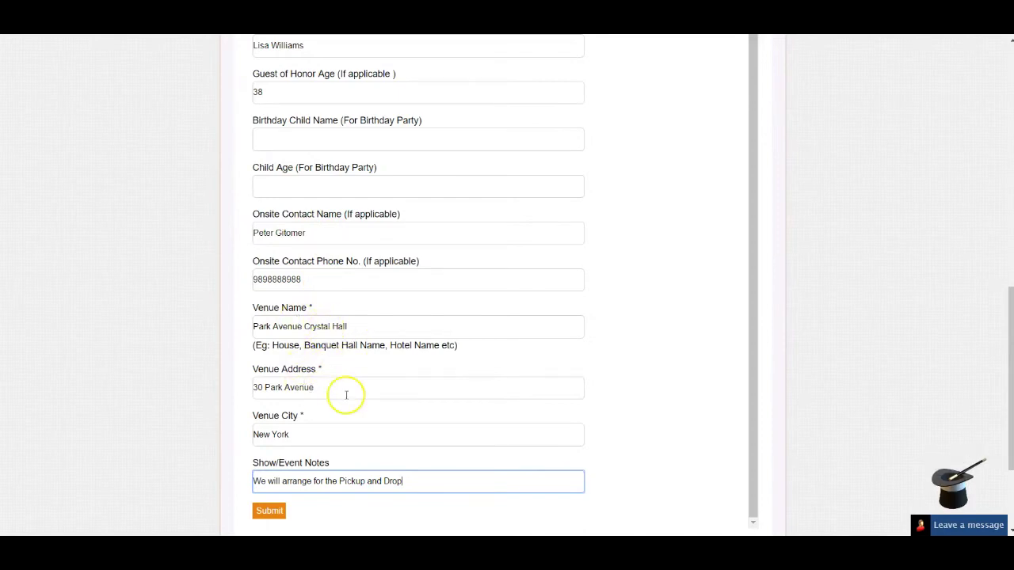
scroll(343, 396, "down", 3)
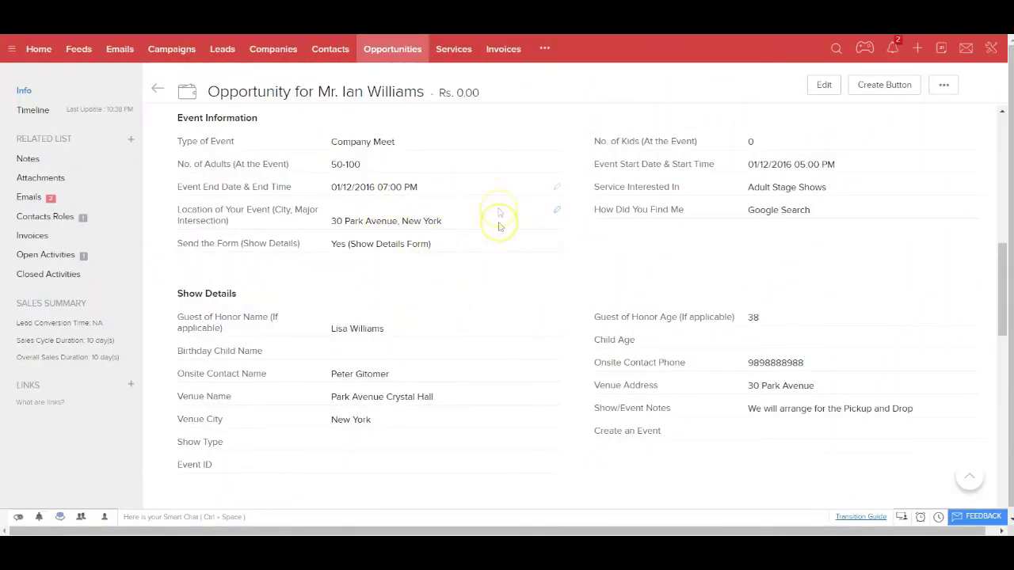
scroll(485, 257, "up", 1)
scroll(485, 258, "up", 5)
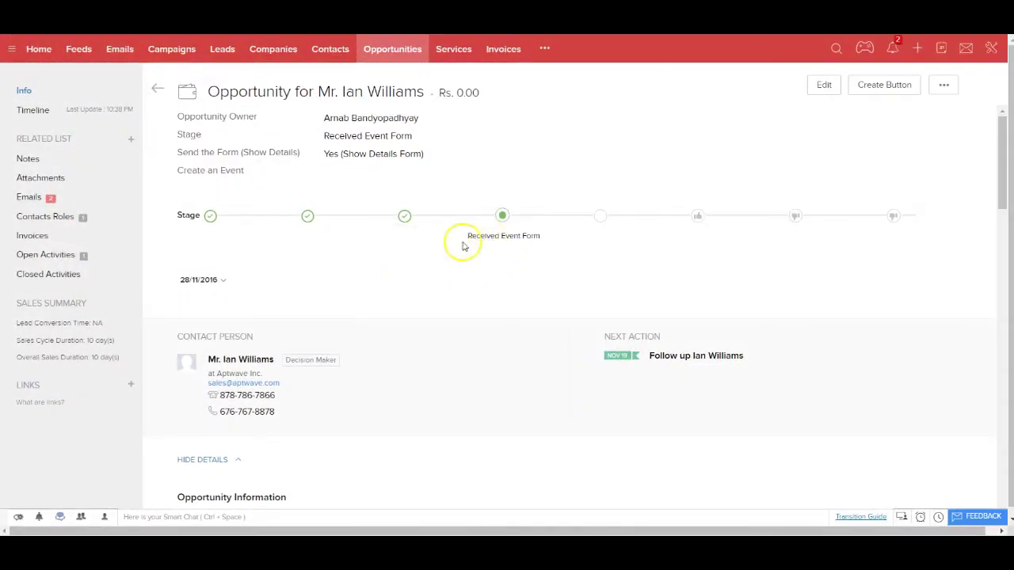
- Move the opportunity's stage to Confirmed and set Create an Event to Yes
left_click(600, 215)
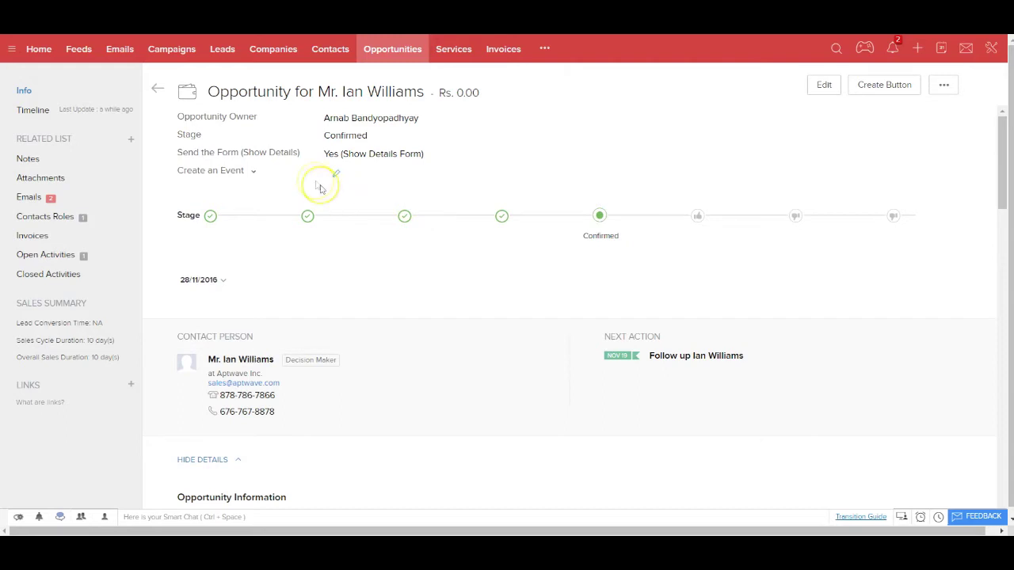
mouse_move(313, 182)
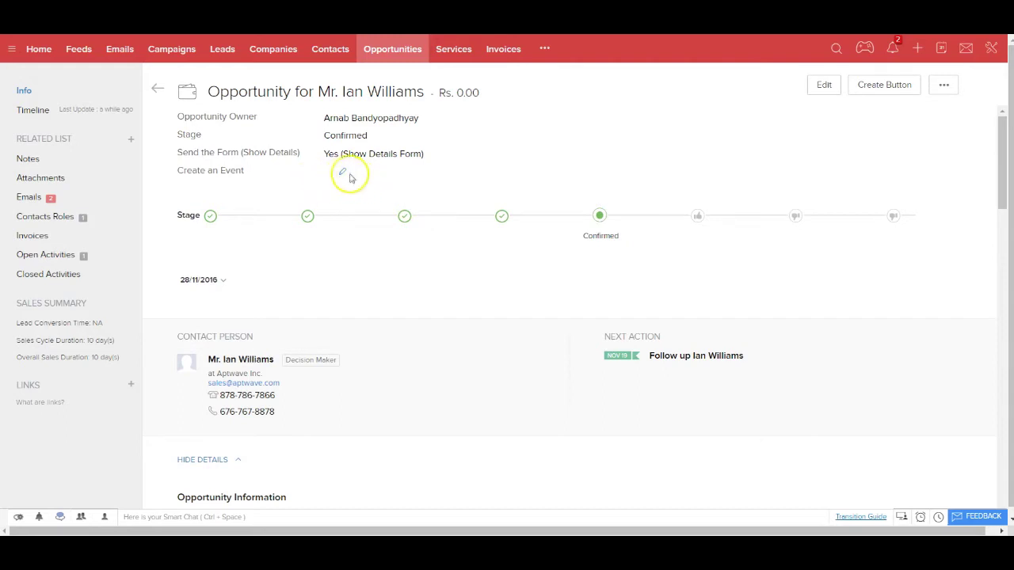
left_click(338, 173)
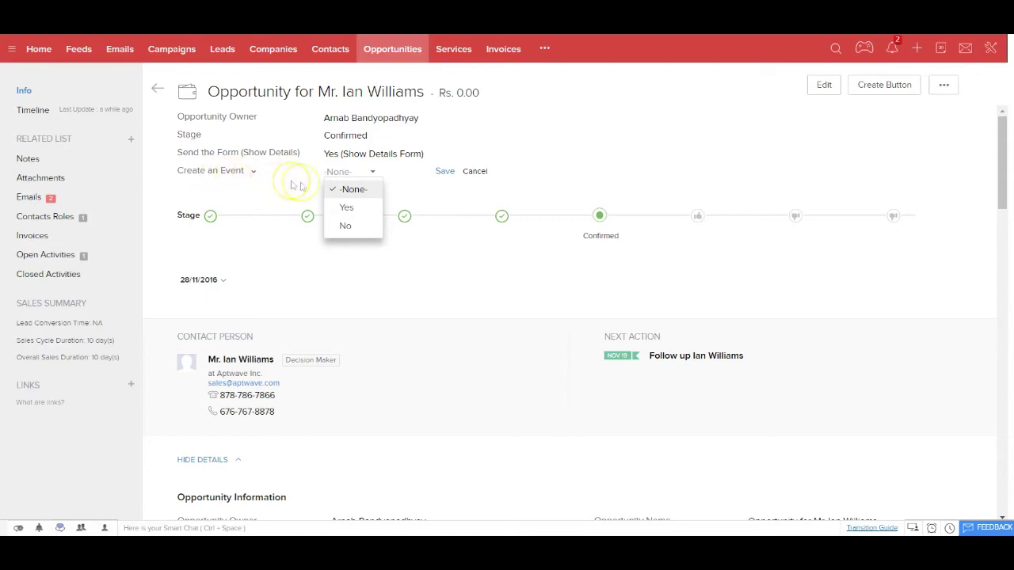
left_click(349, 207)
left_click(441, 178)
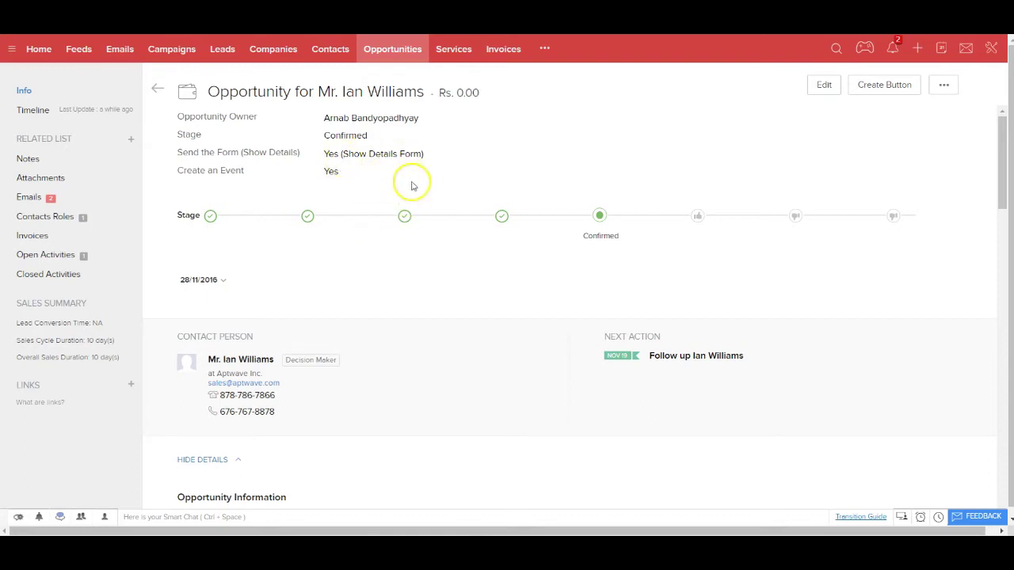
- Open the CRM calendar for December 1, 2016 and check the confirmed Aptwave Inc. event
left_click(941, 50)
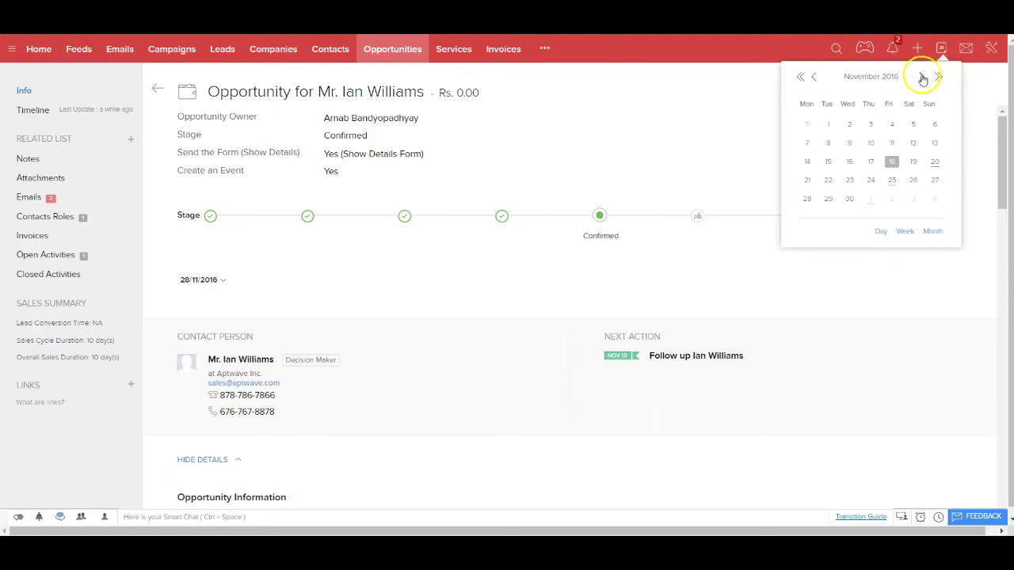
left_click(921, 76)
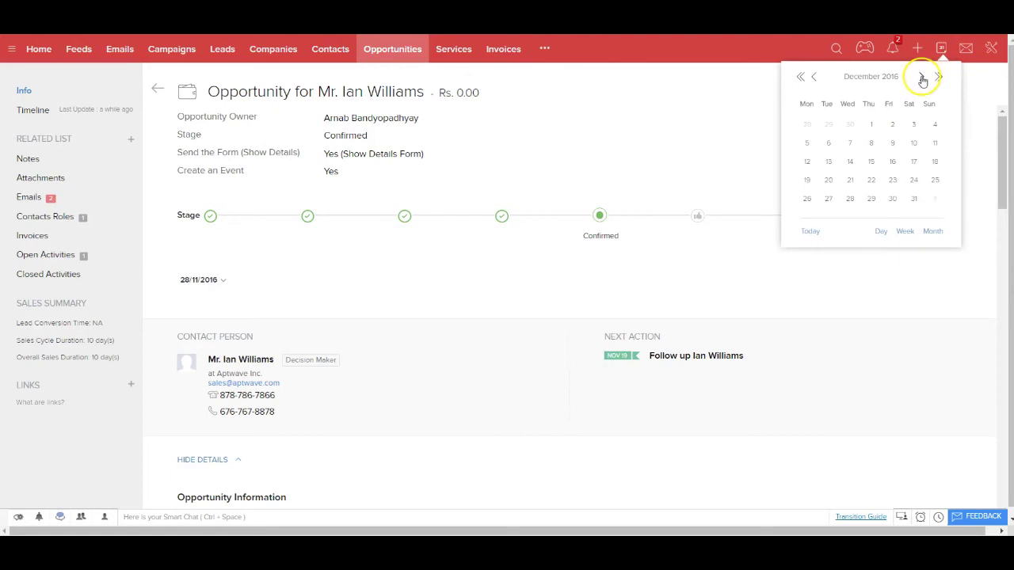
left_click(874, 129)
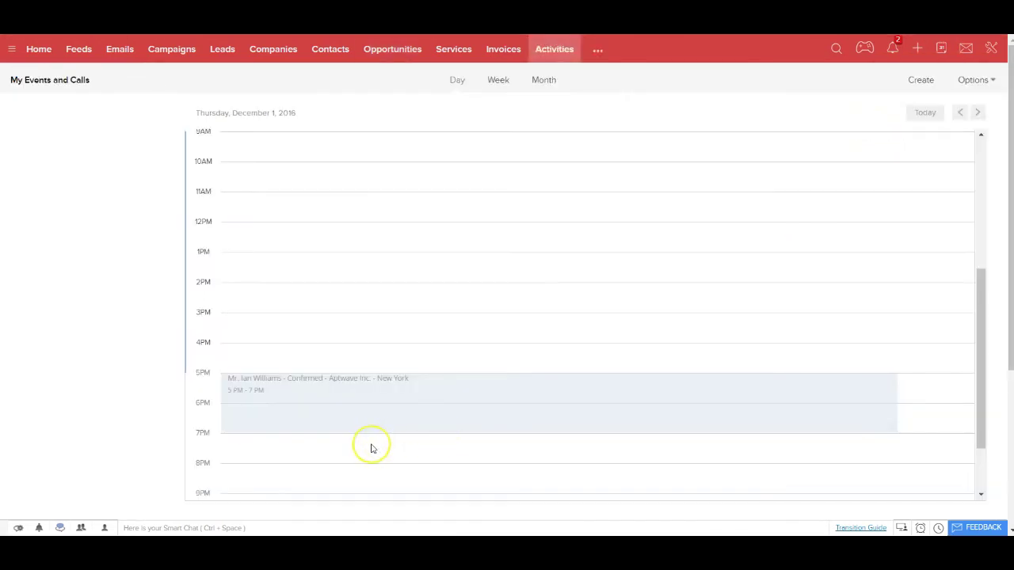
scroll(372, 449, "down", 2)
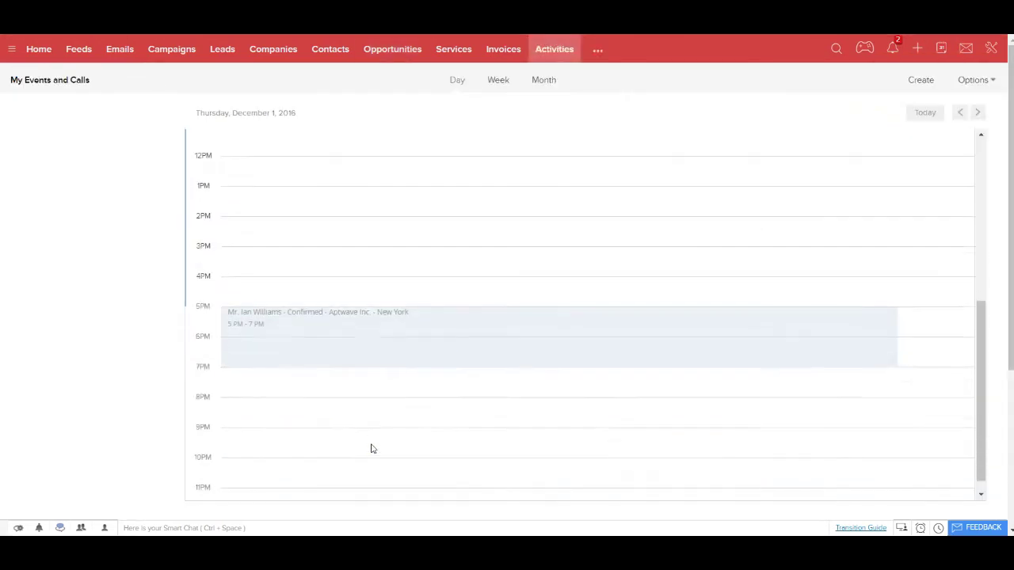
left_click(314, 336)
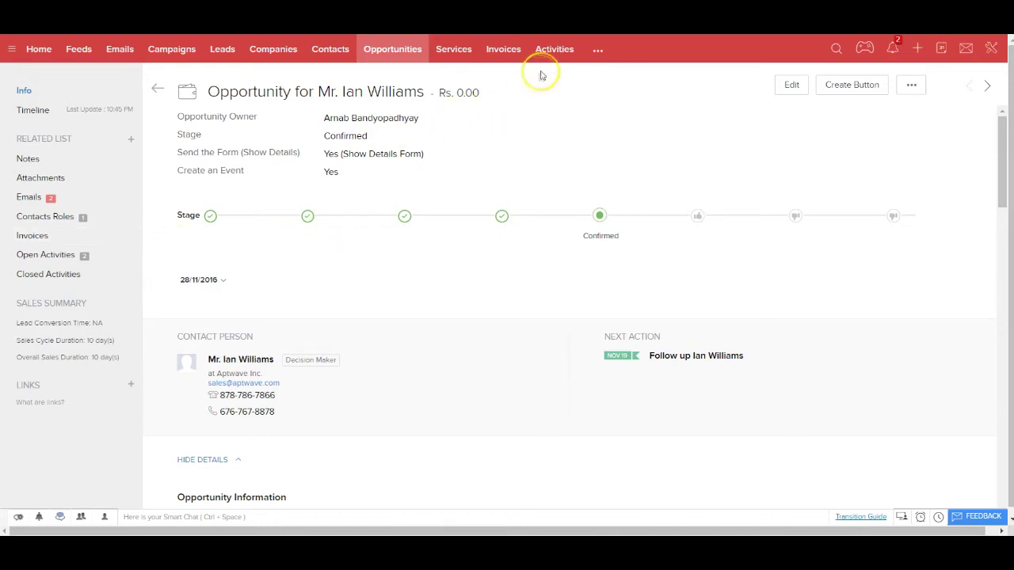
- Create and save Invoice - Aptwave, due 30/11/2016, for an Adult Stage Show at list price 150000.00, quantity 2, linked to the opportunity
left_click(465, 58)
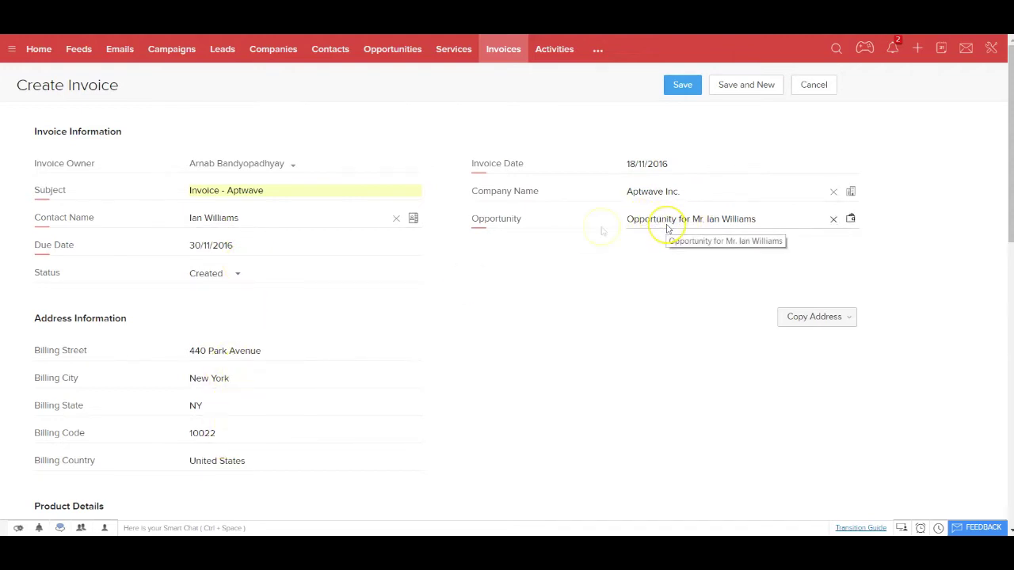
scroll(290, 324, "down", 3)
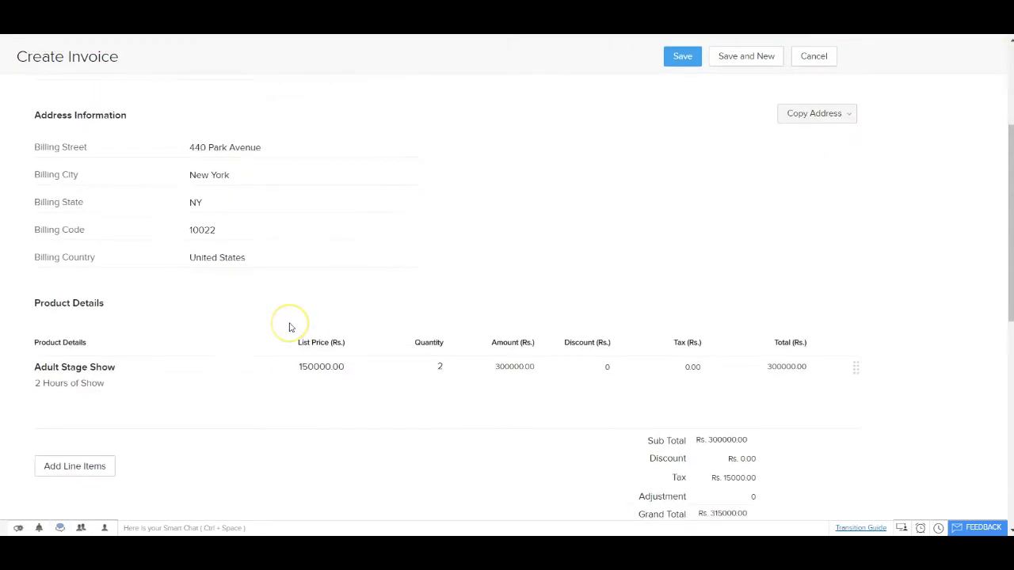
mouse_move(83, 313)
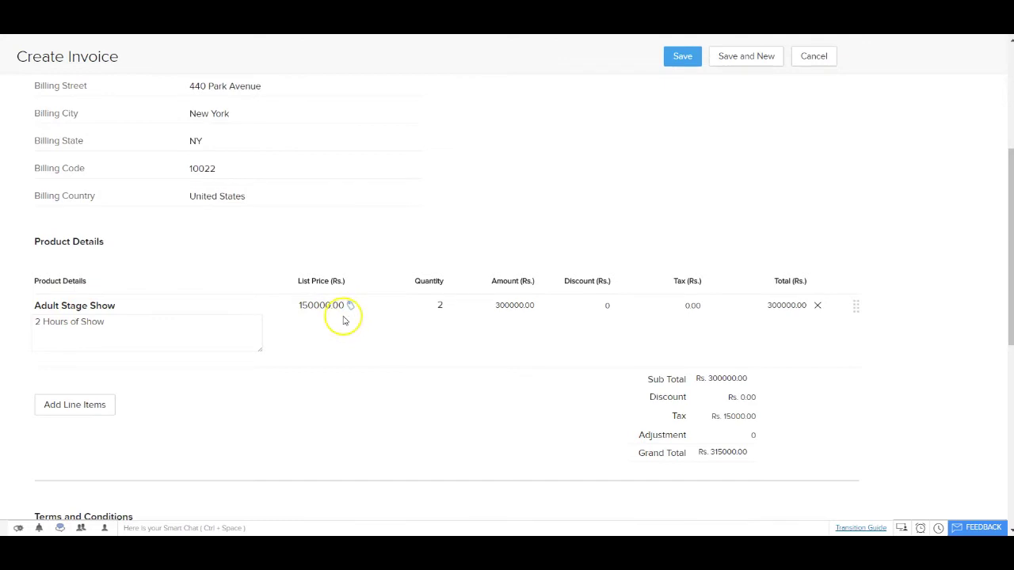
scroll(343, 320, "down", 1)
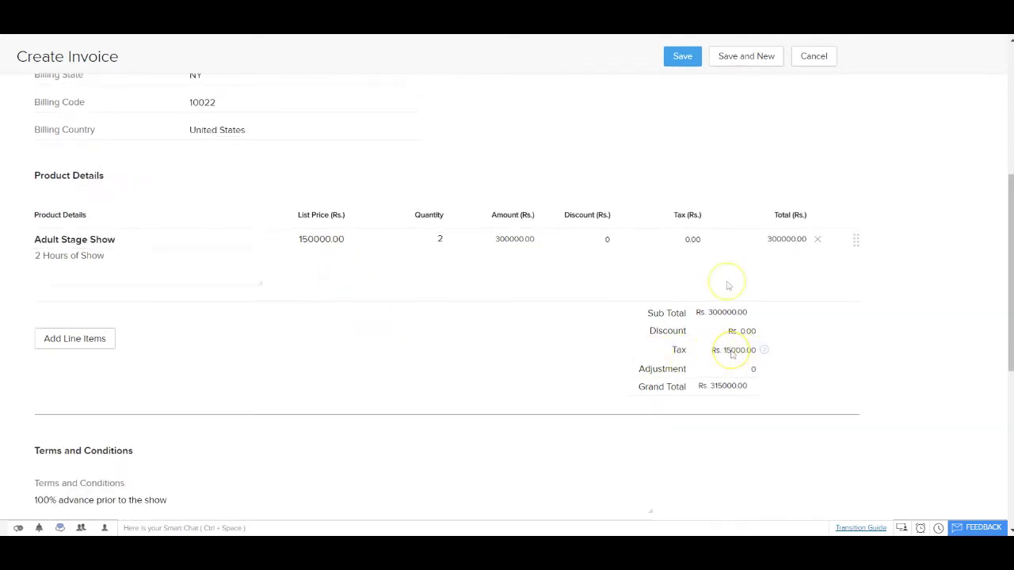
left_click(672, 59)
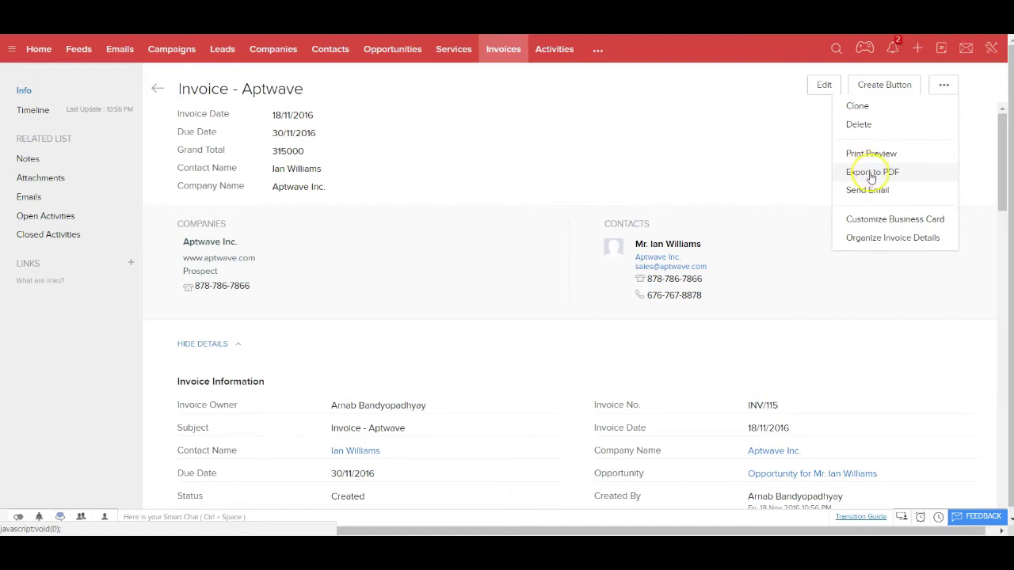
- Export the invoice to PDF in portrait layout using the Aptwave invoice template
left_click(872, 175)
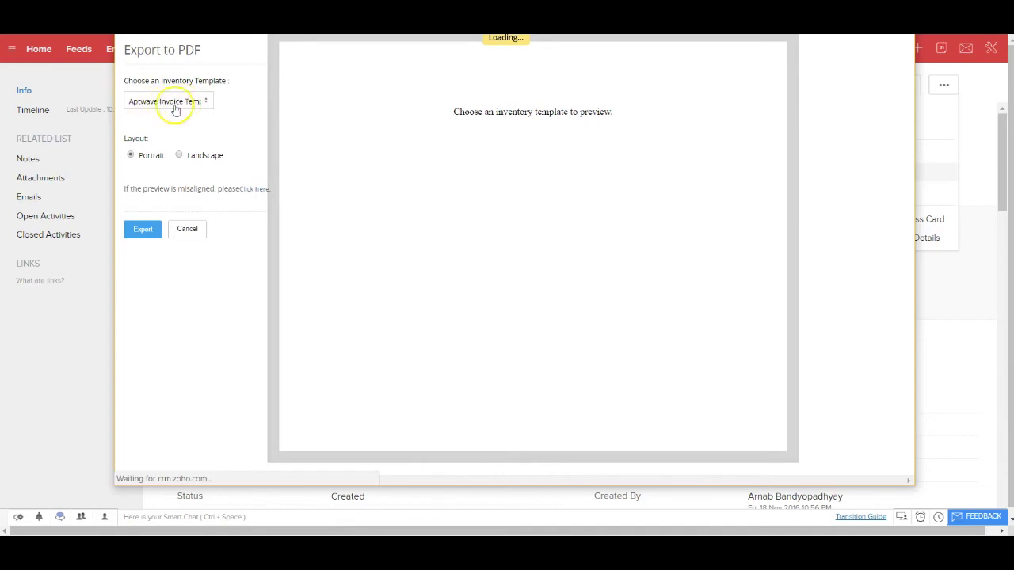
left_click(141, 232)
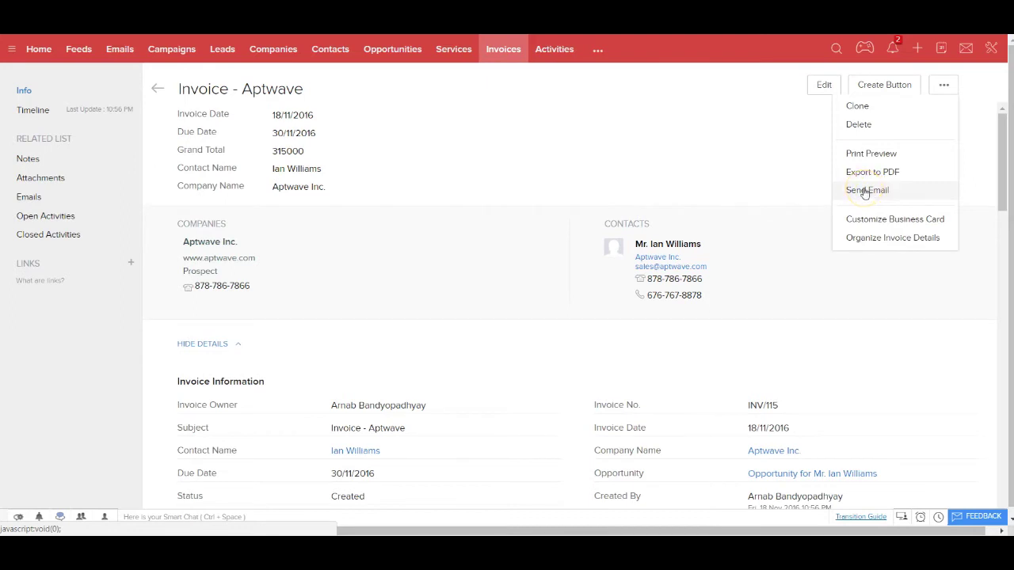
- Compose an email with the invoice PDF attached and apply the Invoice Email template
left_click(866, 192)
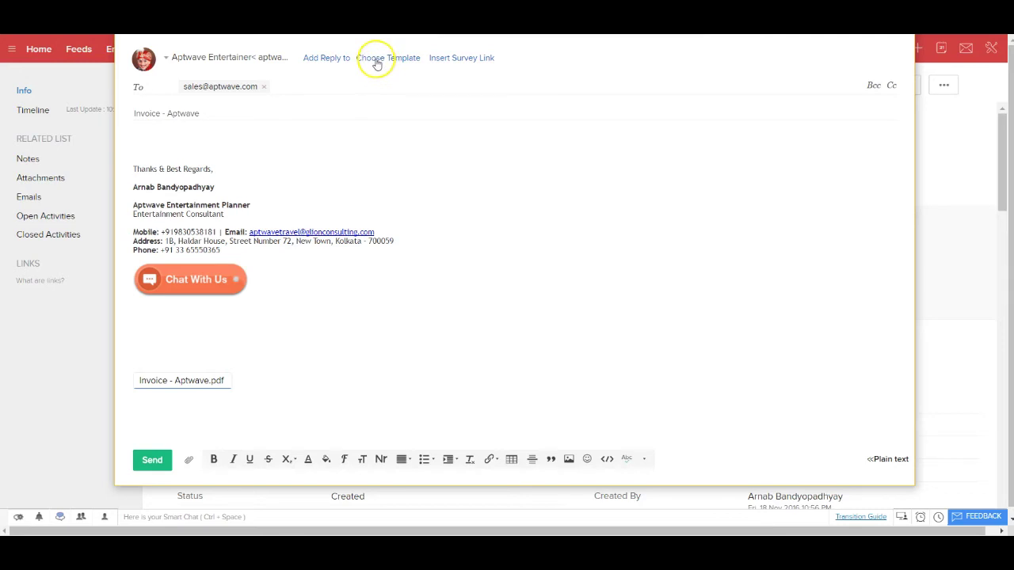
left_click(377, 64)
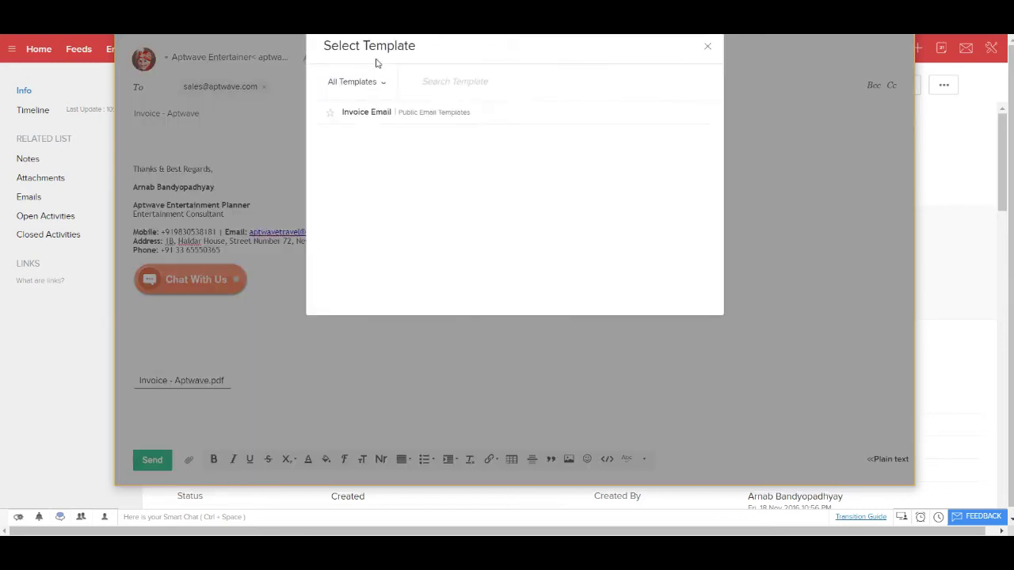
left_click(366, 114)
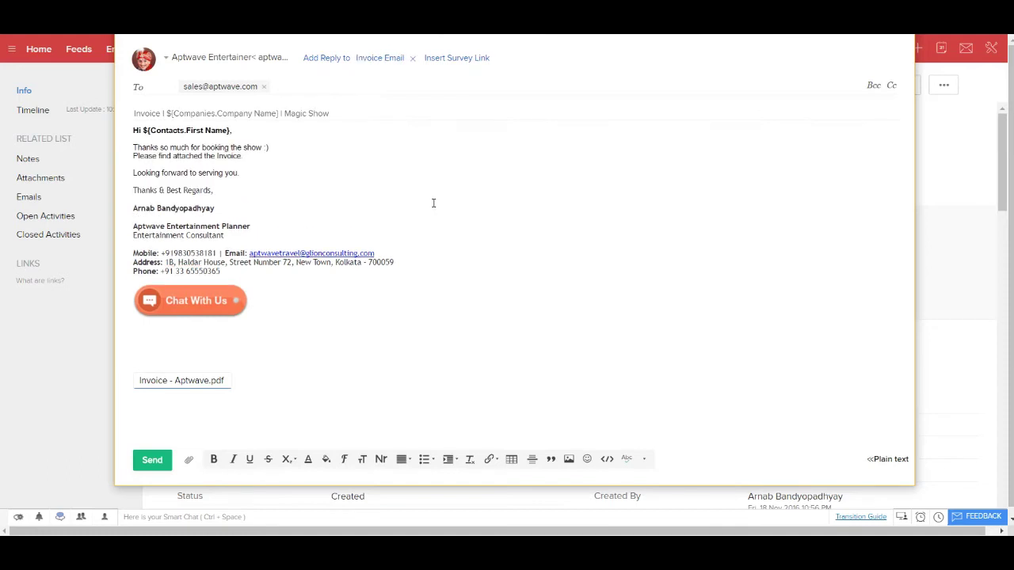
- Record the invoice's 1st payment as Rs. 100000 dated 18/11/2016 and save the invoice
left_click(226, 219)
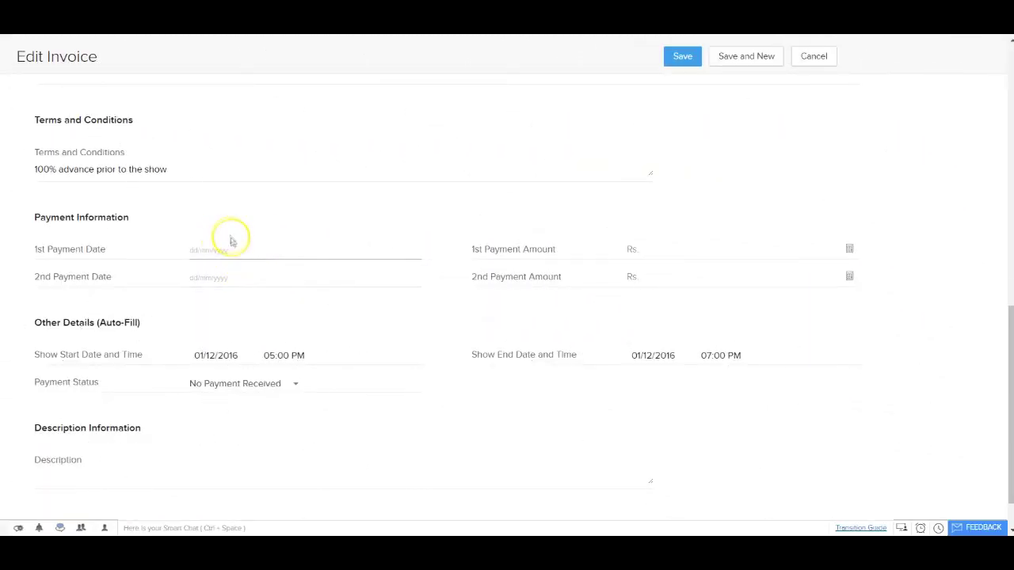
left_click(223, 252)
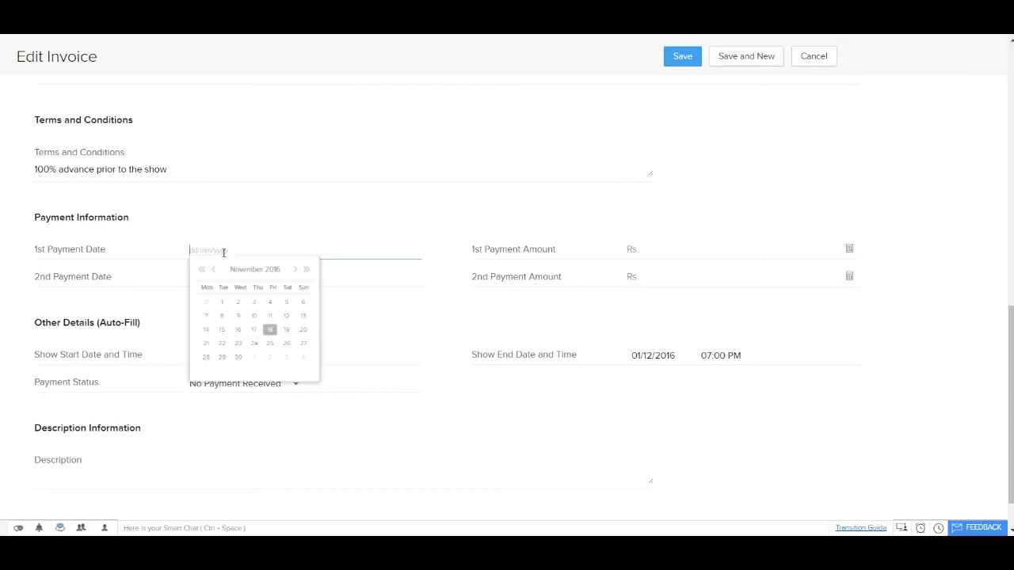
left_click(270, 337)
left_click(672, 250)
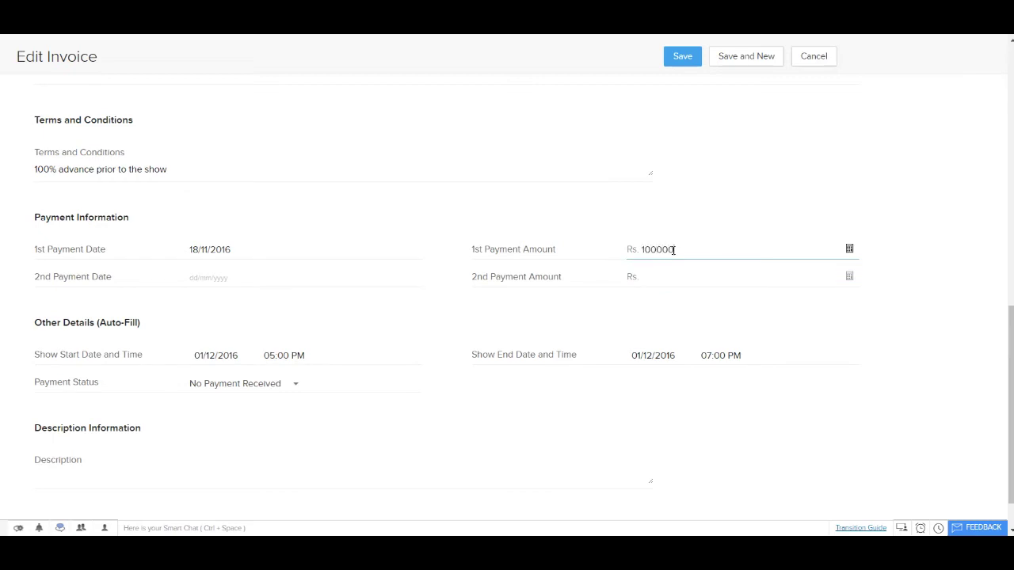
left_click(683, 57)
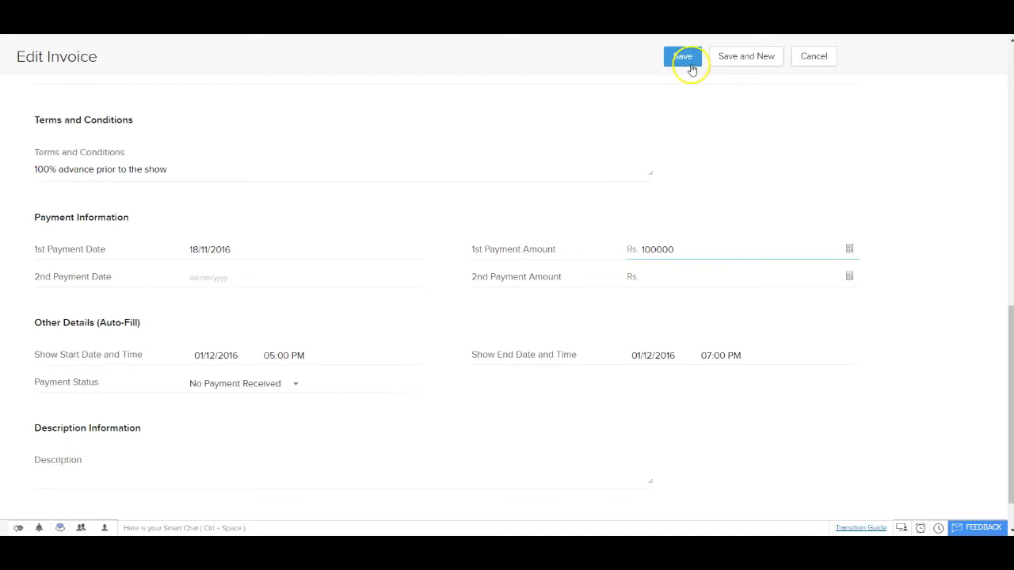
- Review the saved Aptwave invoice's details, payment information, balance due and total payment made
left_click(563, 129)
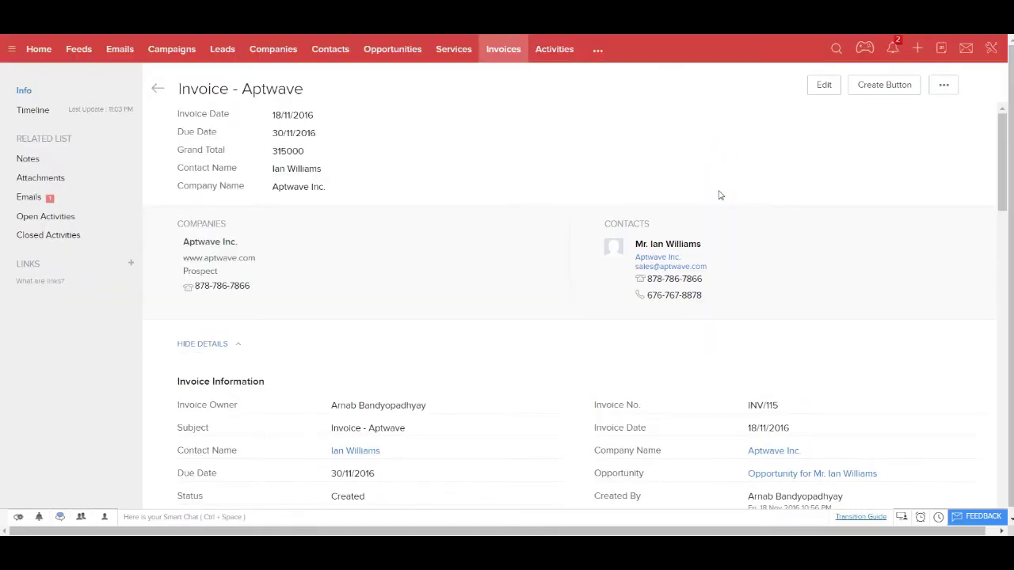
scroll(540, 330, "down", 8)
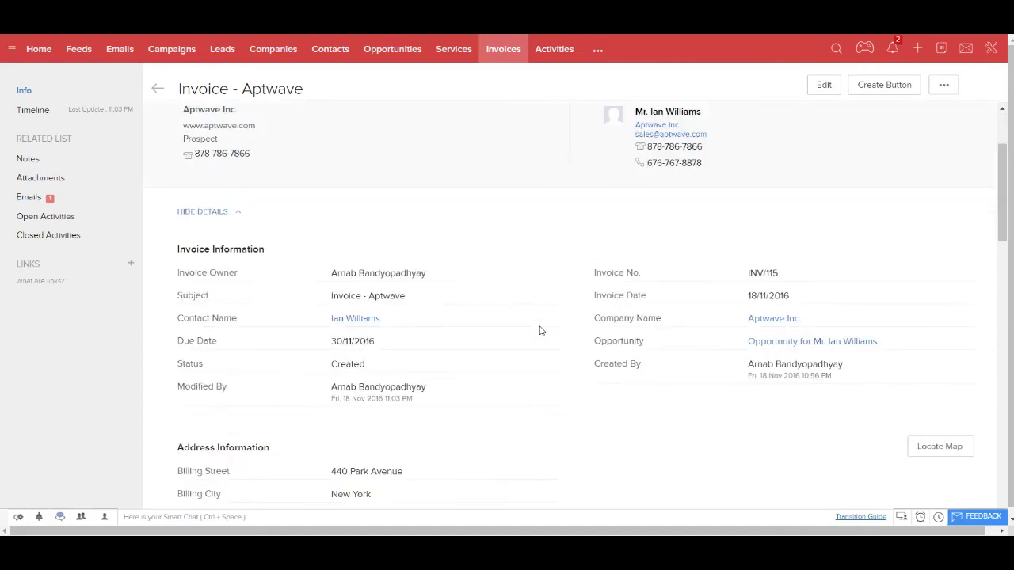
scroll(540, 330, "down", 3)
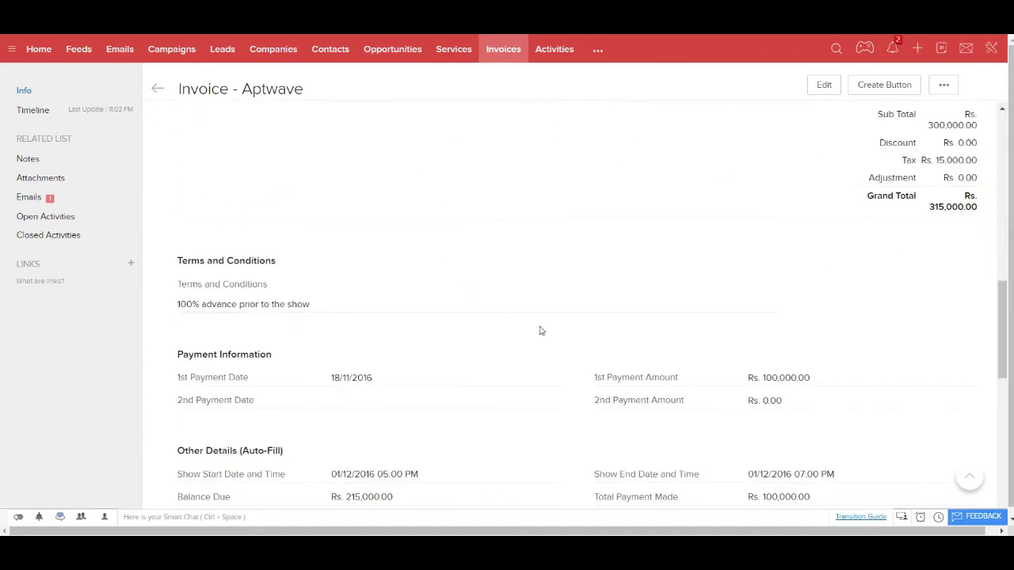
scroll(540, 330, "down", 3)
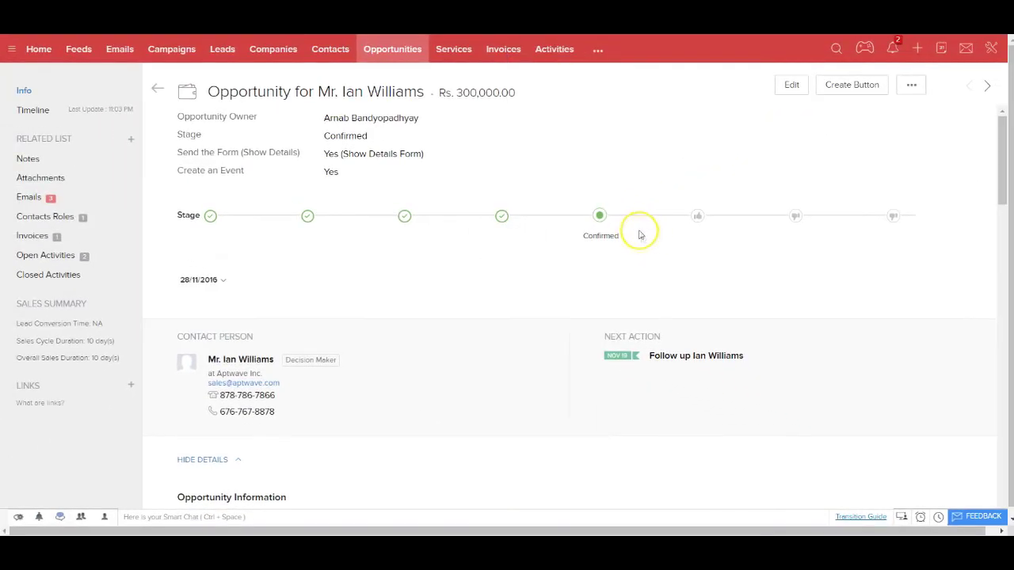
- Move the Aptwave contact's opportunity from Confirmed to the Closed Won stage
left_click(698, 220)
left_click(643, 213)
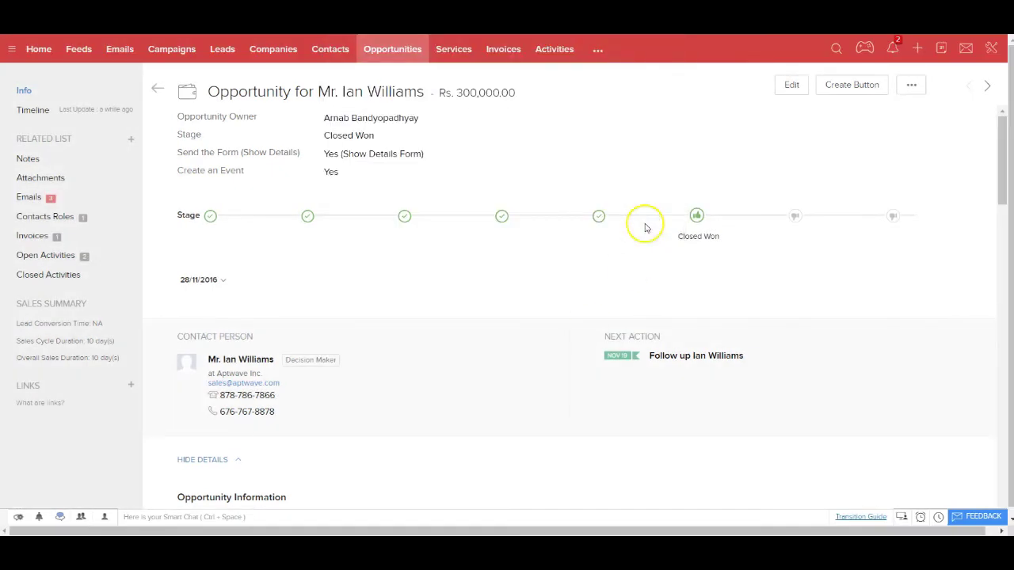
- Open the Aptwave Inc. company record and check its Company Type options without changing them, along with its related contacts
left_click(234, 380)
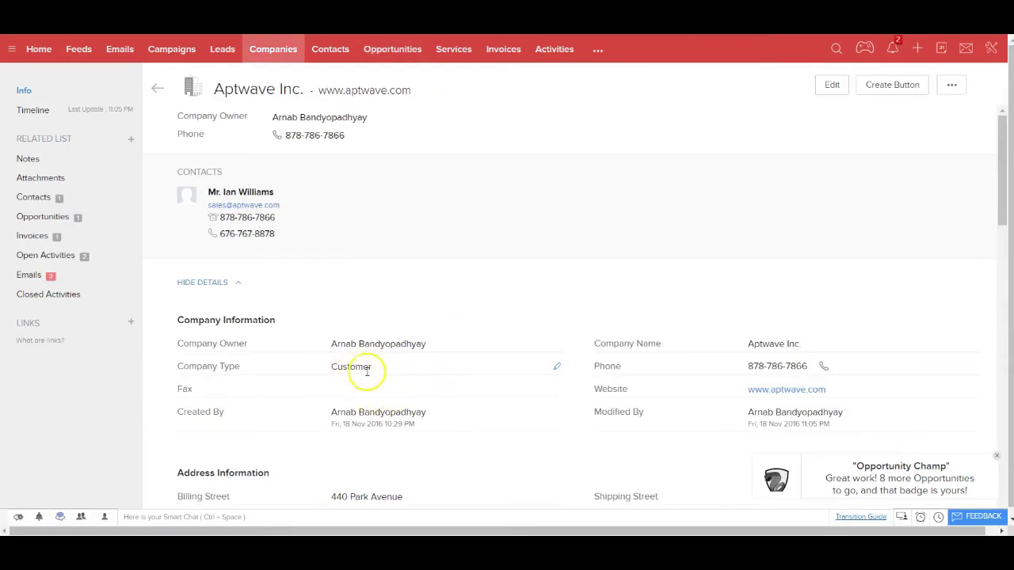
left_click(557, 369)
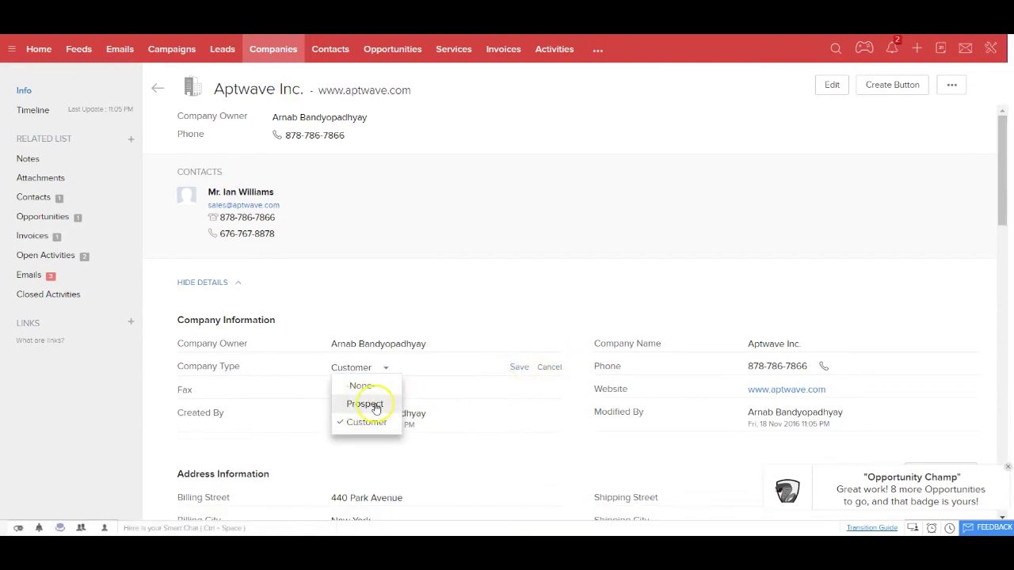
left_click(549, 367)
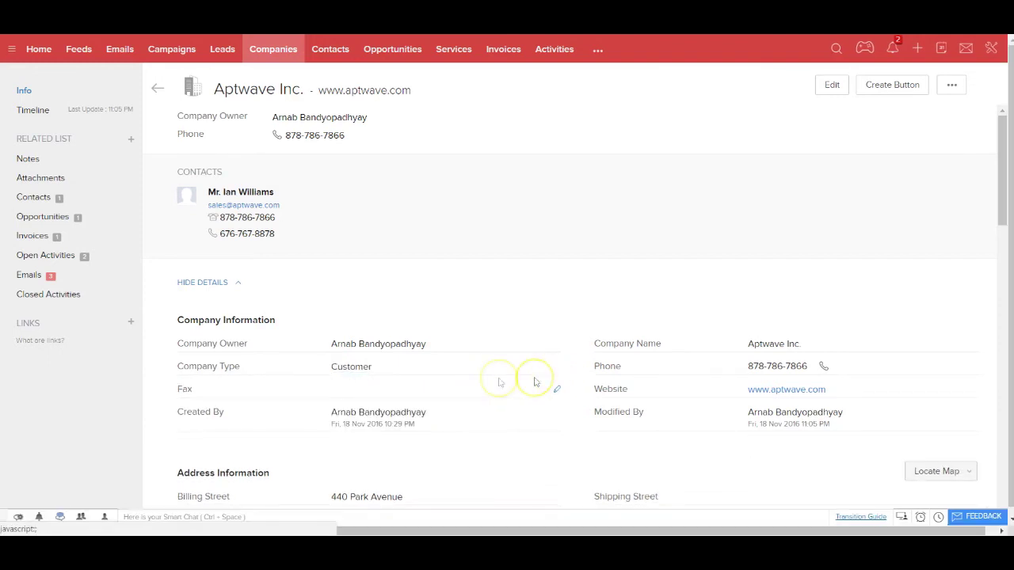
left_click(35, 197)
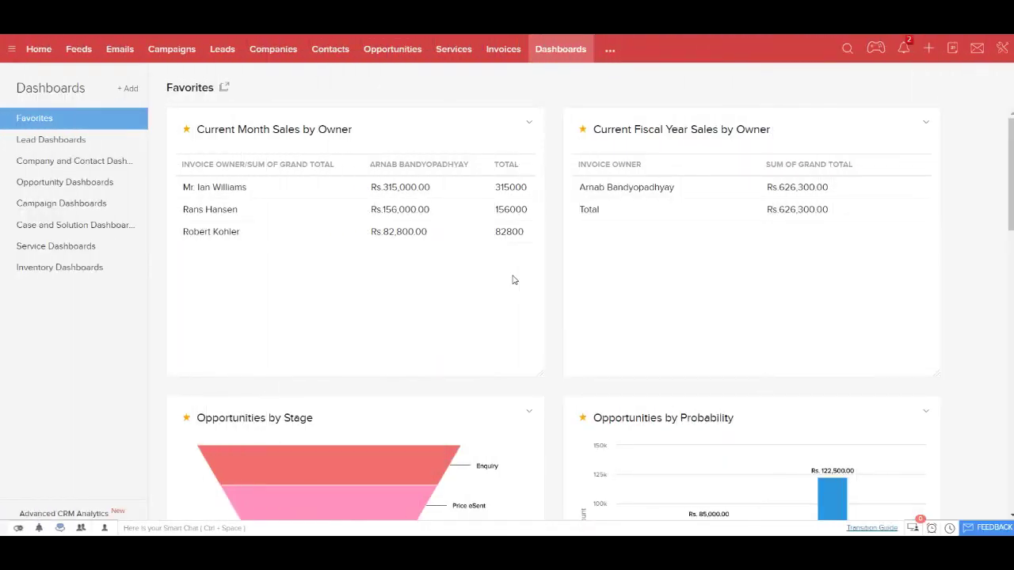
- Review the Favorites dashboard's sales, opportunity and open lead reports
scroll(512, 279, "down", 3)
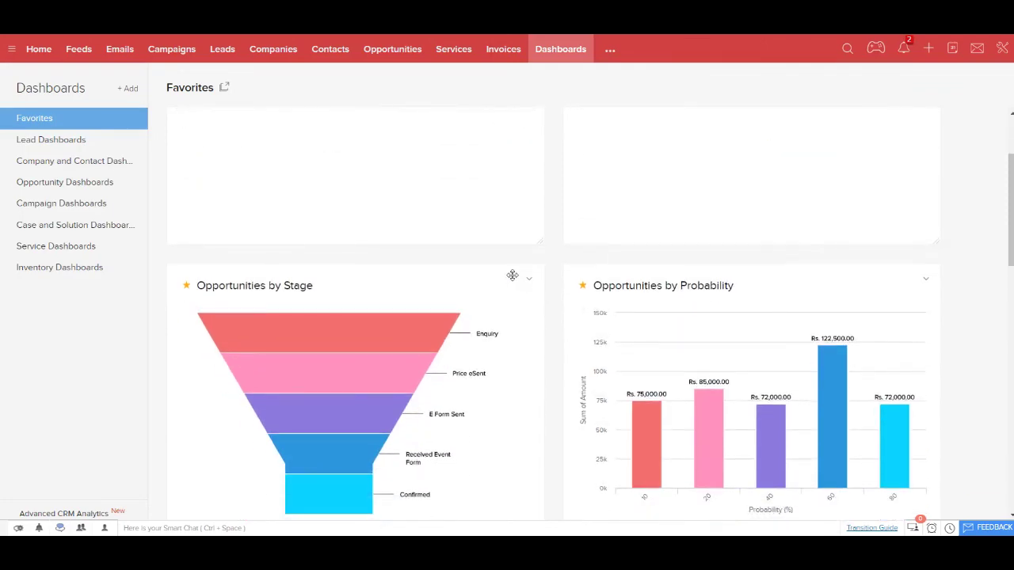
scroll(512, 278, "down", 3)
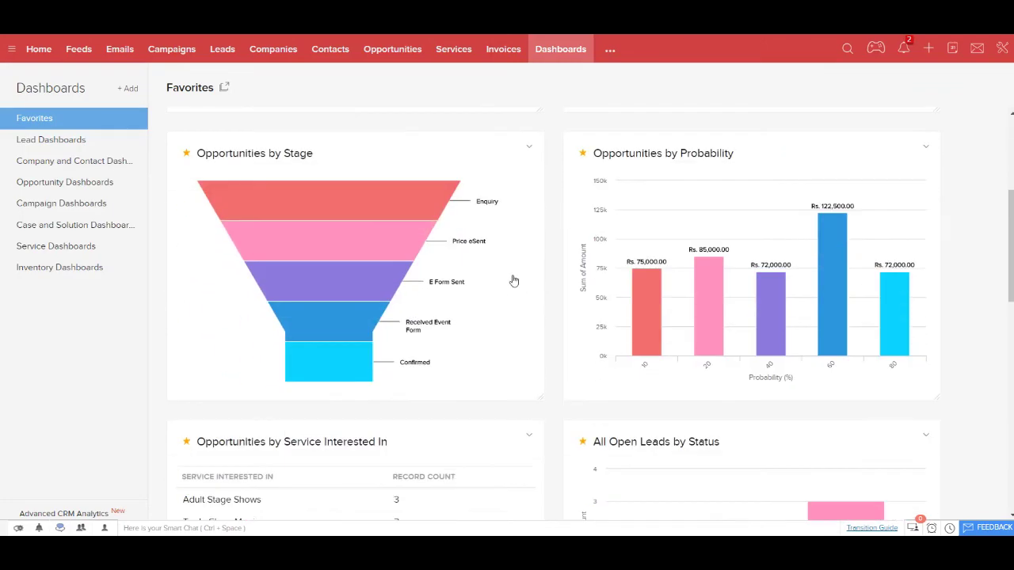
scroll(514, 280, "down", 4)
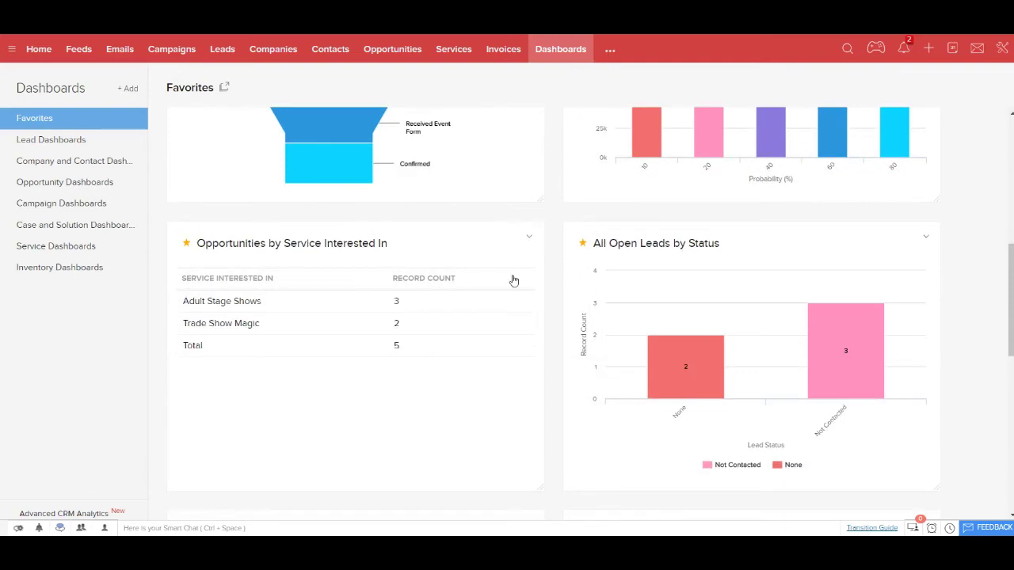
scroll(513, 281, "down", 3)
scroll(513, 280, "down", 1)
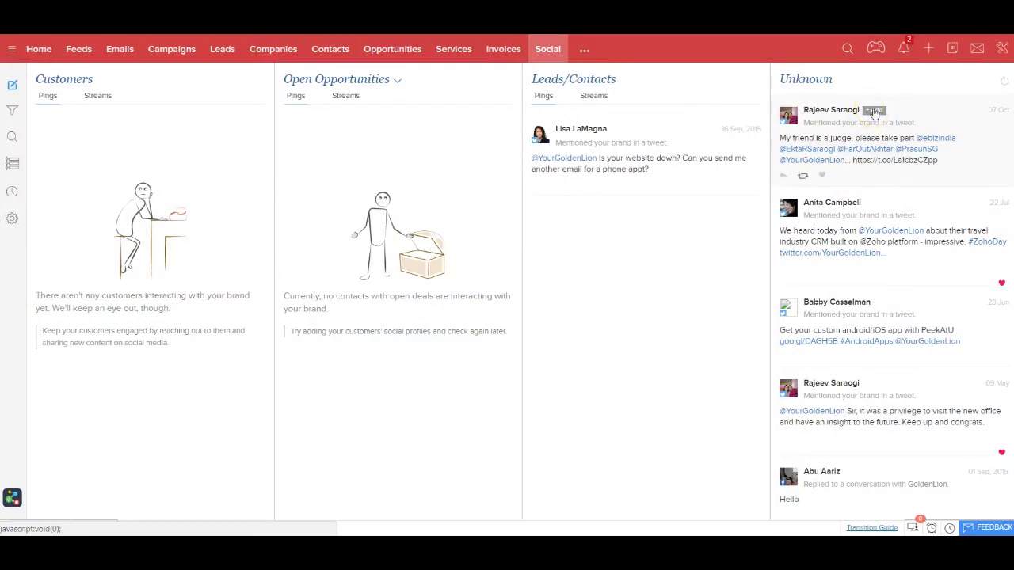
- Open the add options for the author of the newest brand mention among the unknown social profiles
left_click(874, 111)
left_click(674, 156)
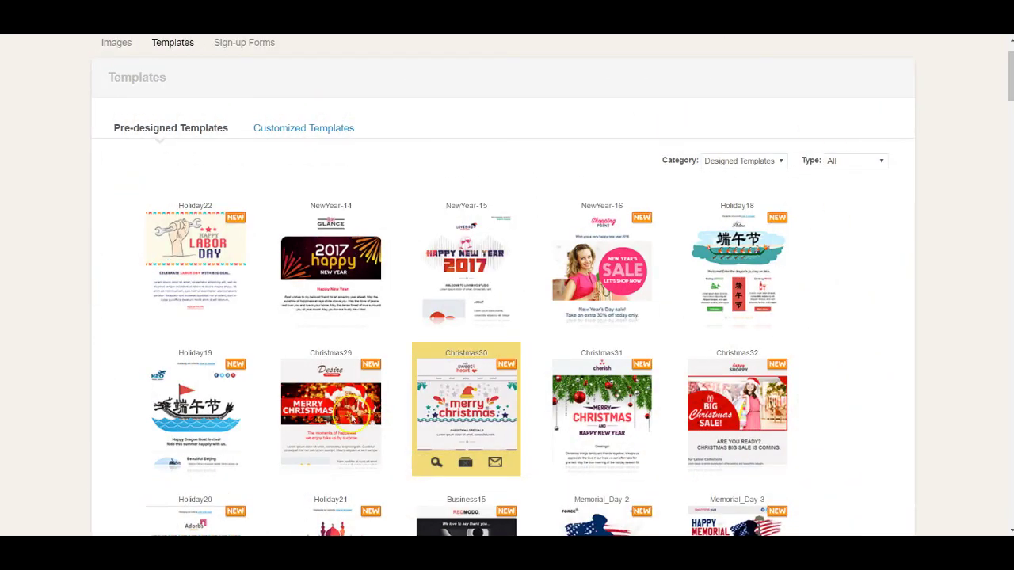
- Look over the pre-designed New Year and Christmas templates in the campaign template library
mouse_move(309, 273)
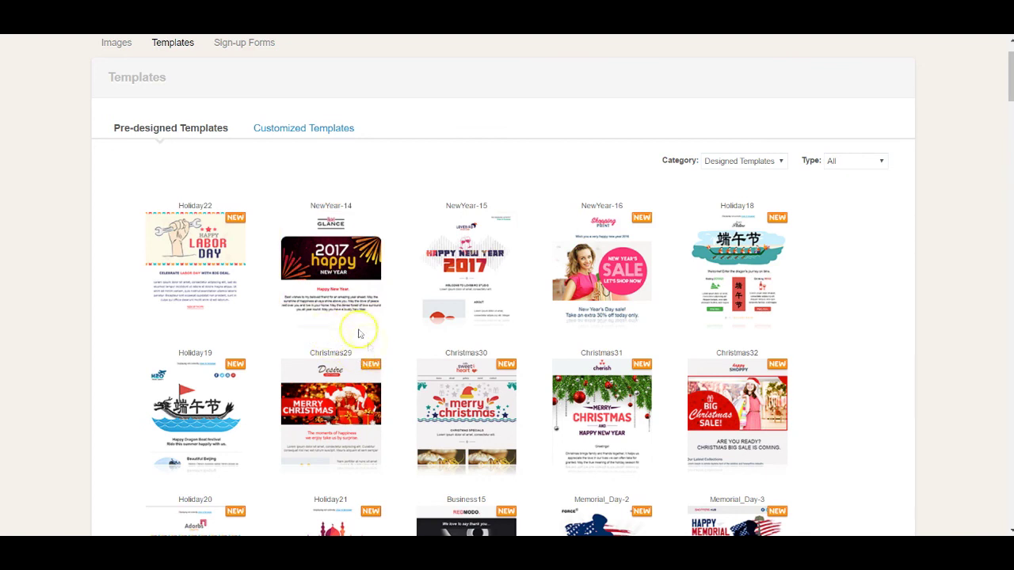
mouse_move(367, 370)
mouse_move(471, 375)
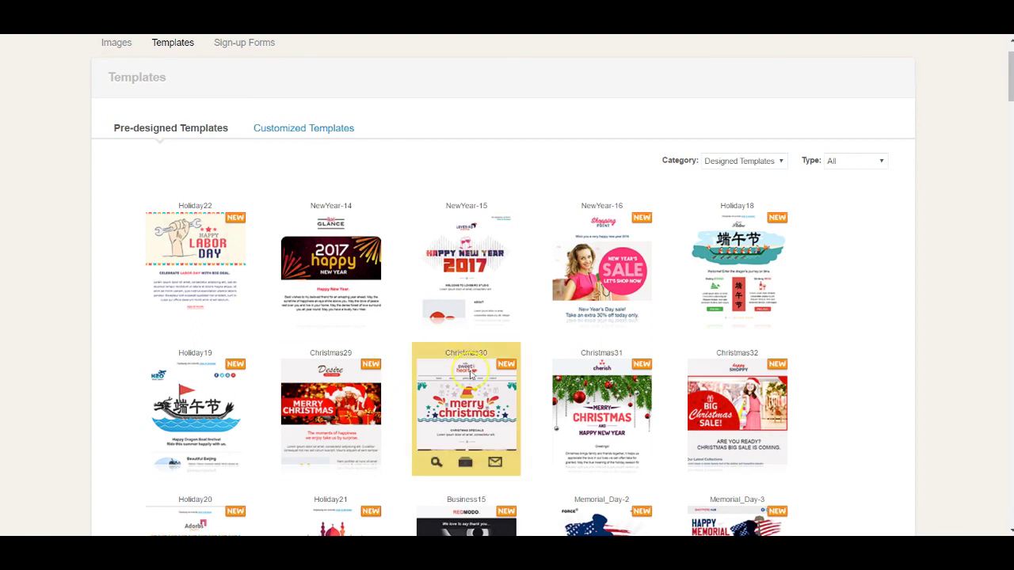